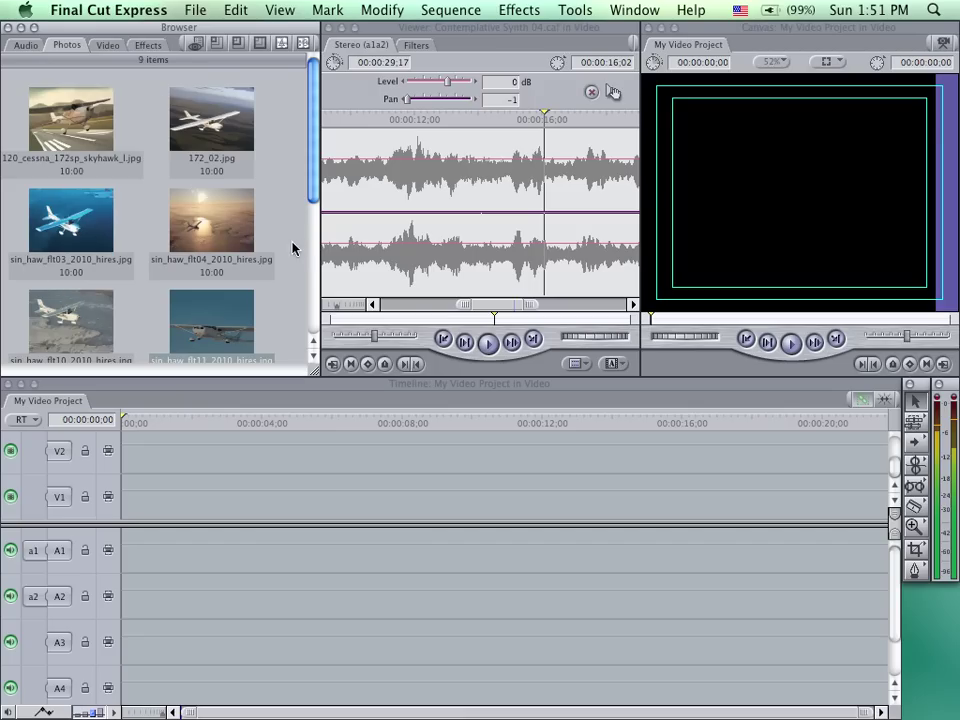
- Drag the 120_cessna_172sp_skyhawk_l.jpg runway photo from the Browser onto track V1
{"action": "left_click", "coordinate": [52, 110]}
{"action": "left_click_drag", "start_coordinate": [52, 110], "coordinate": [148, 505]}
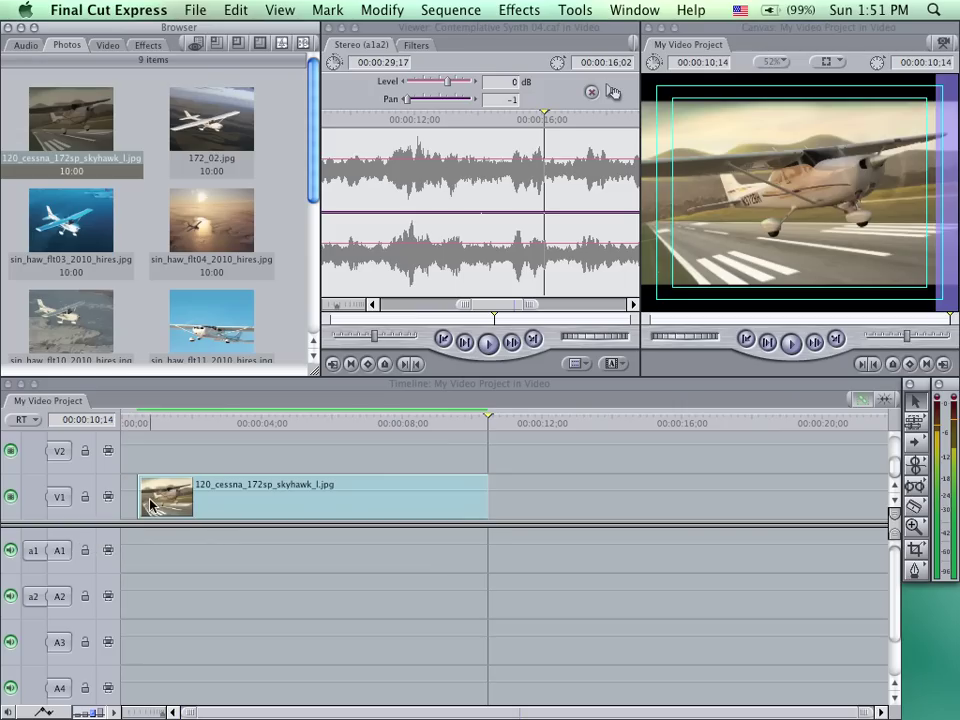
{"action": "mouse_move", "coordinate": [305, 503]}
{"action": "left_mouse_down"}
{"action": "mouse_move", "coordinate": [448, 497]}
{"action": "mouse_move", "coordinate": [298, 504]}
{"action": "mouse_move", "coordinate": [505, 516]}
{"action": "mouse_move", "coordinate": [300, 497]}
{"action": "left_mouse_up"}
- Trim both edges of the runway clip and nudge it slightly left
{"action": "left_click_drag", "start_coordinate": [480, 497], "coordinate": [407, 497]}
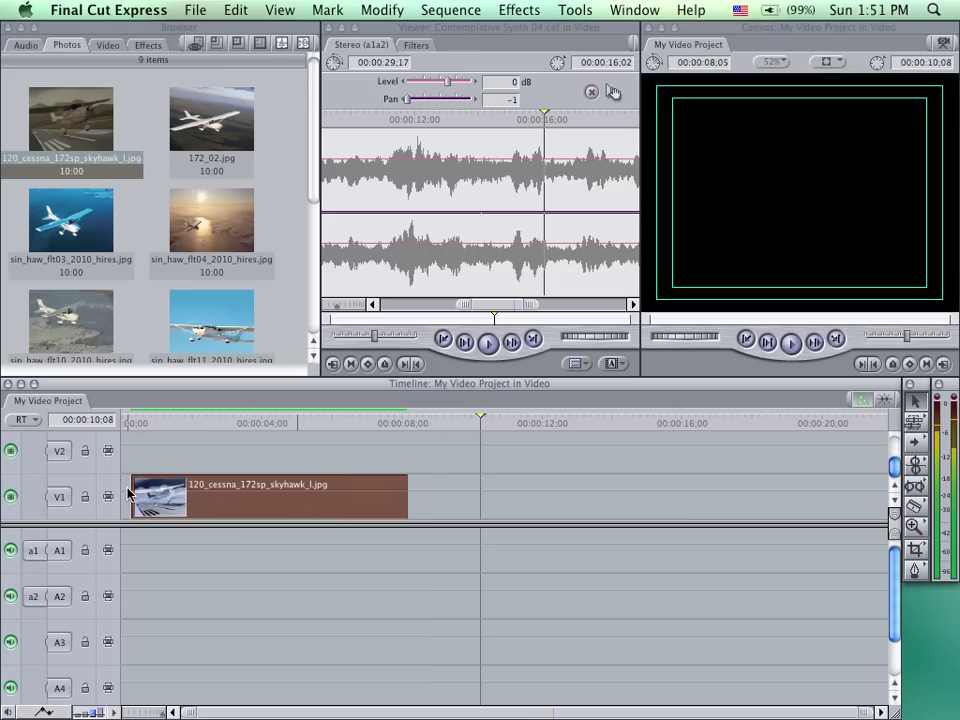
{"action": "left_click_drag", "start_coordinate": [124, 494], "coordinate": [216, 495]}
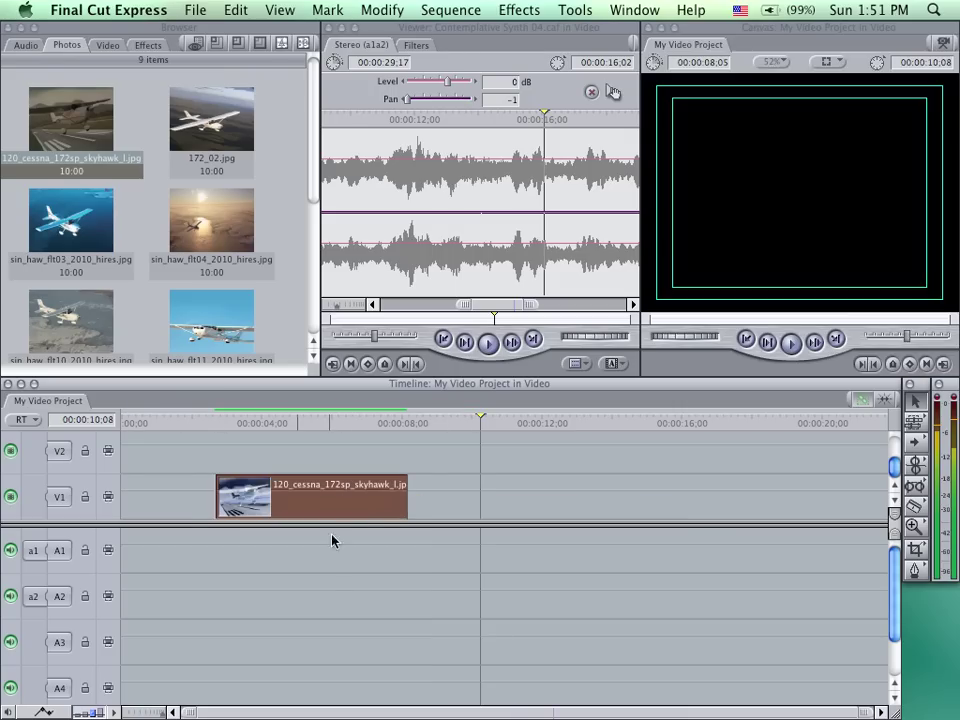
{"action": "left_click_drag", "start_coordinate": [343, 505], "coordinate": [294, 500]}
{"action": "key", "text": "Up"}
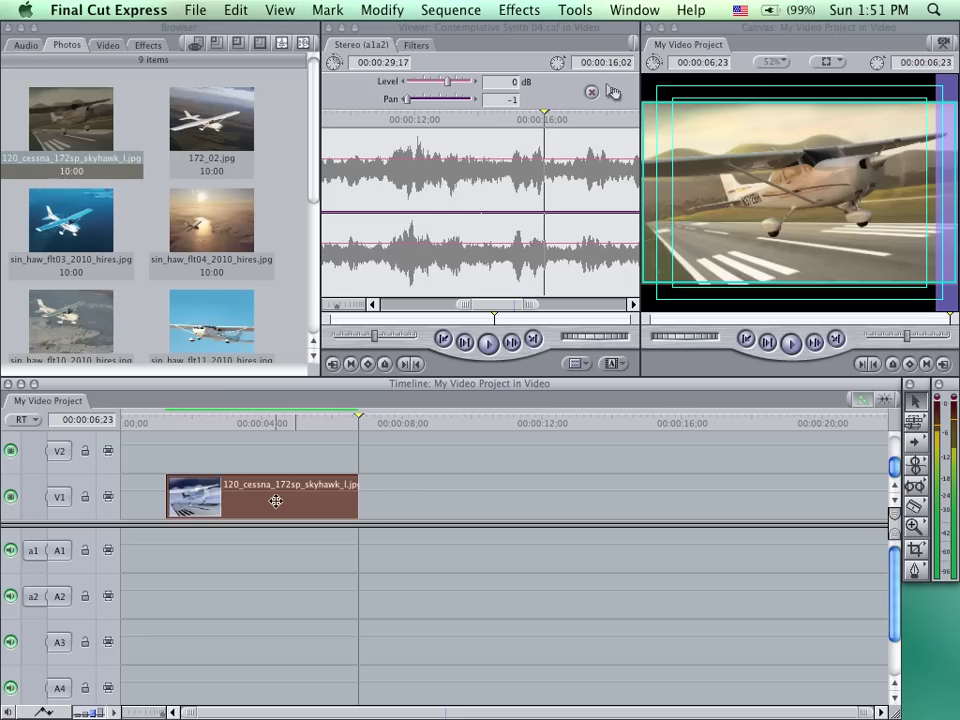
- Set the runway photo clip's duration to 06:00
{"action": "right_click", "coordinate": [276, 501]}
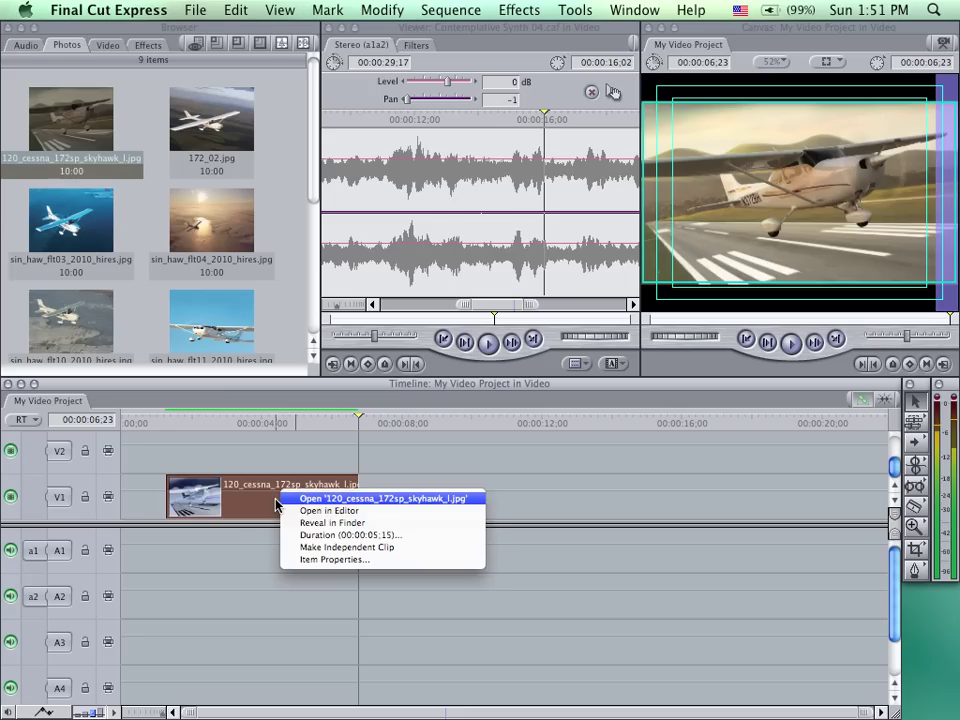
{"action": "left_click", "coordinate": [333, 536]}
{"action": "left_click_drag", "start_coordinate": [879, 331], "coordinate": [412, 262]}
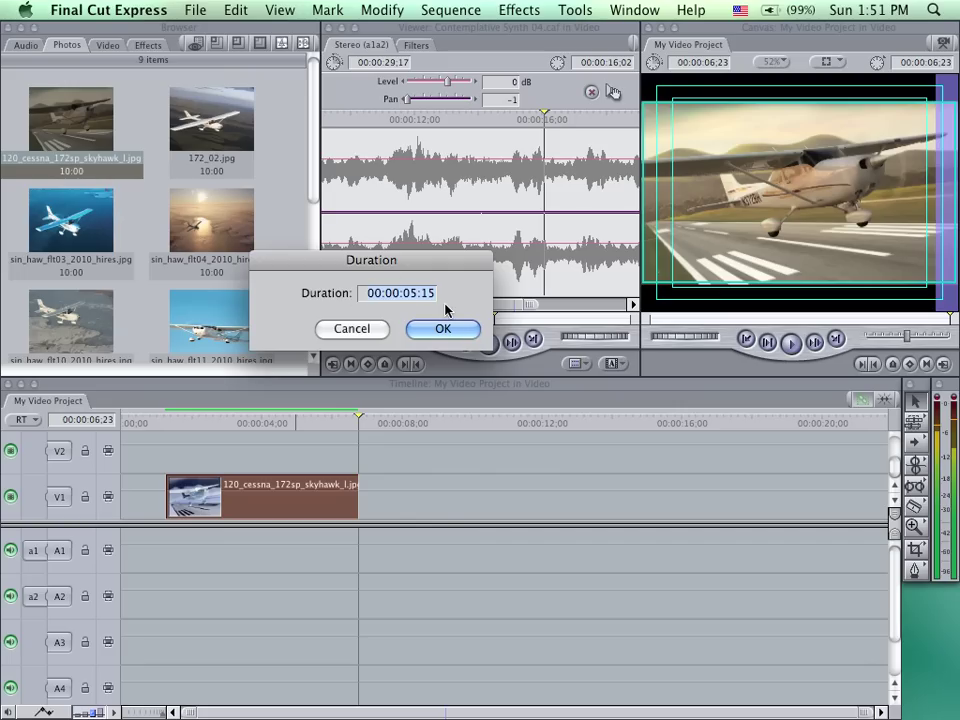
{"action": "type", "text": "0600"}
{"action": "left_click", "coordinate": [465, 332]}
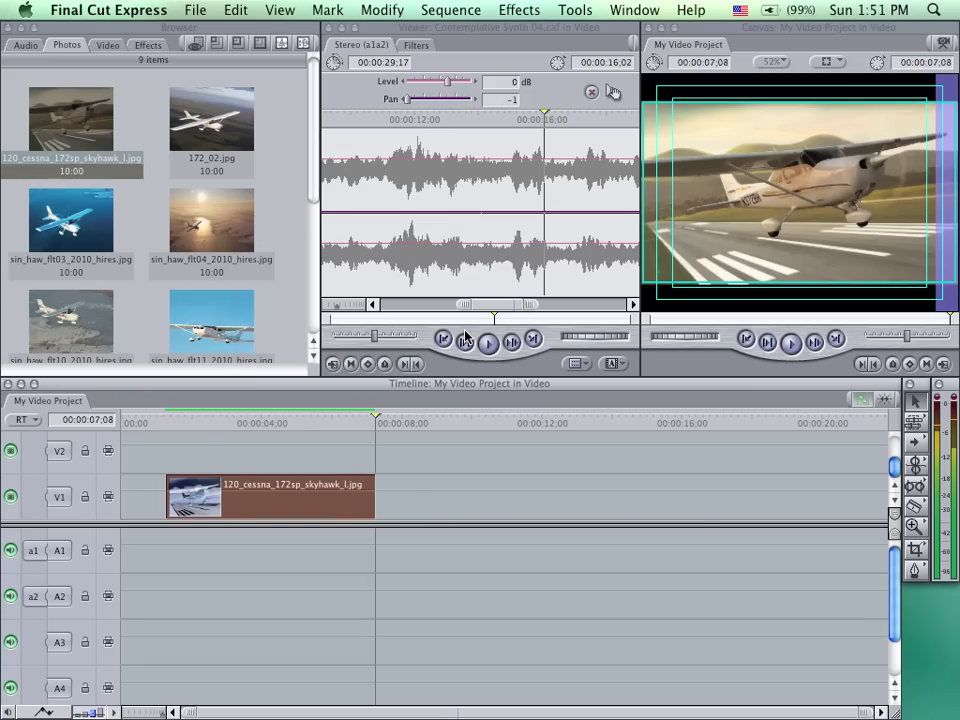
- Reconfirm the 6-second duration and move the clip to the start of V1
{"action": "right_click", "coordinate": [334, 493]}
{"action": "left_click", "coordinate": [395, 530]}
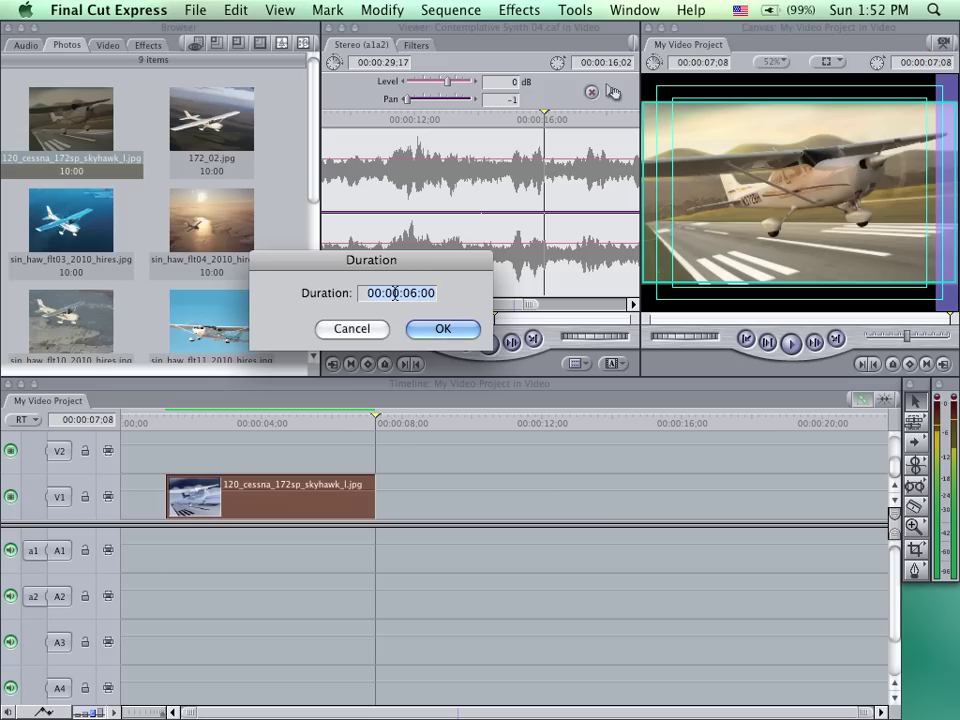
{"action": "left_click", "coordinate": [446, 338]}
{"action": "left_click_drag", "start_coordinate": [301, 500], "coordinate": [280, 495]}
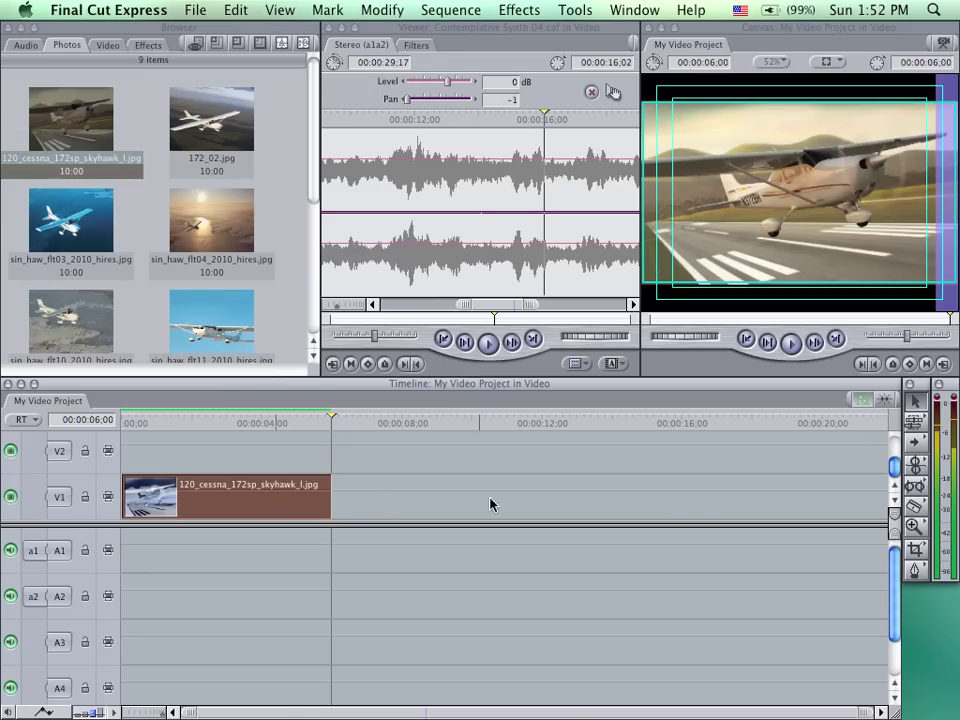
- Turn on snapping and place 172_02.jpg on V1 directly after the runway clip
{"action": "left_click", "coordinate": [886, 401]}
{"action": "left_click_drag", "start_coordinate": [333, 425], "coordinate": [421, 424]}
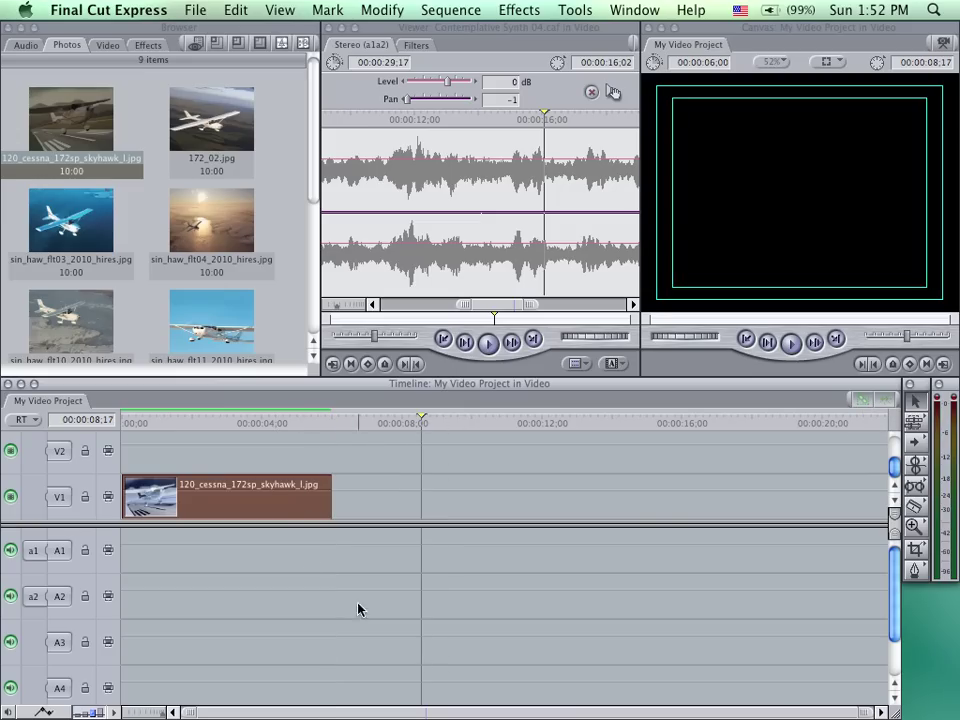
{"action": "mouse_move", "coordinate": [288, 491]}
{"action": "left_mouse_down"}
{"action": "mouse_move", "coordinate": [373, 491]}
{"action": "mouse_move", "coordinate": [276, 491]}
{"action": "left_mouse_up"}
{"action": "left_click_drag", "start_coordinate": [421, 419], "coordinate": [218, 425]}
{"action": "left_click_drag", "start_coordinate": [185, 138], "coordinate": [338, 485]}
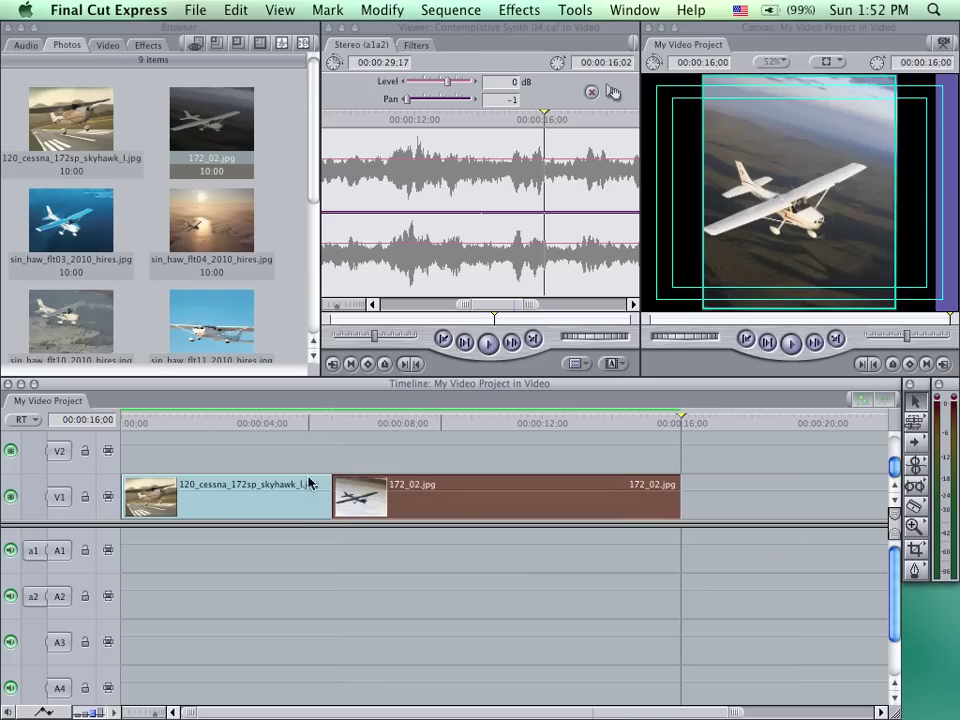
{"action": "mouse_move", "coordinate": [435, 497]}
{"action": "left_mouse_down"}
{"action": "mouse_move", "coordinate": [467, 495]}
{"action": "mouse_move", "coordinate": [445, 497]}
{"action": "left_mouse_up"}
- Set 172_02.jpg's duration to 06:00, then select the four sin_haw photos in the Browser
{"action": "right_click", "coordinate": [458, 483]}
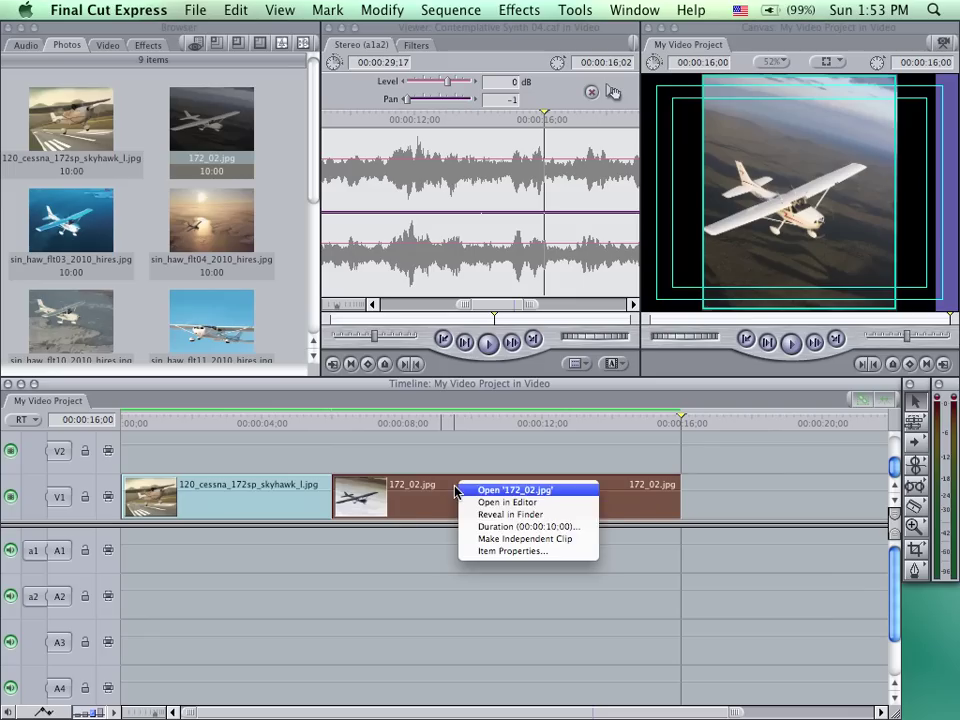
{"action": "left_click", "coordinate": [512, 526]}
{"action": "type", "text": "0600"}
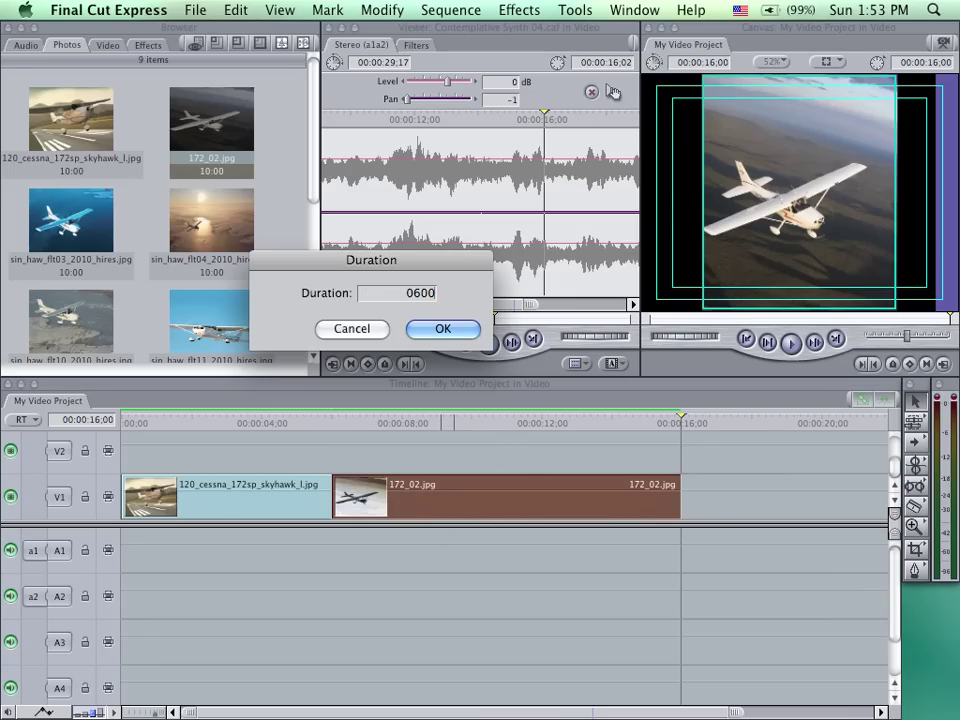
{"action": "key", "text": "Tab"}
{"action": "key", "text": "Return"}
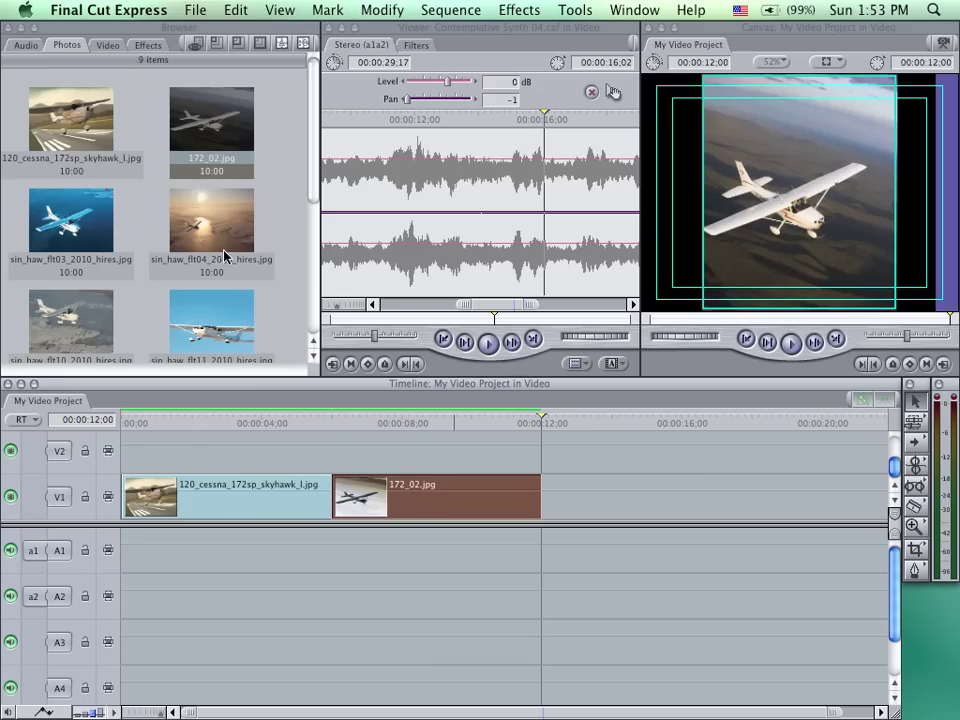
{"action": "left_click_drag", "start_coordinate": [15, 196], "coordinate": [262, 349]}
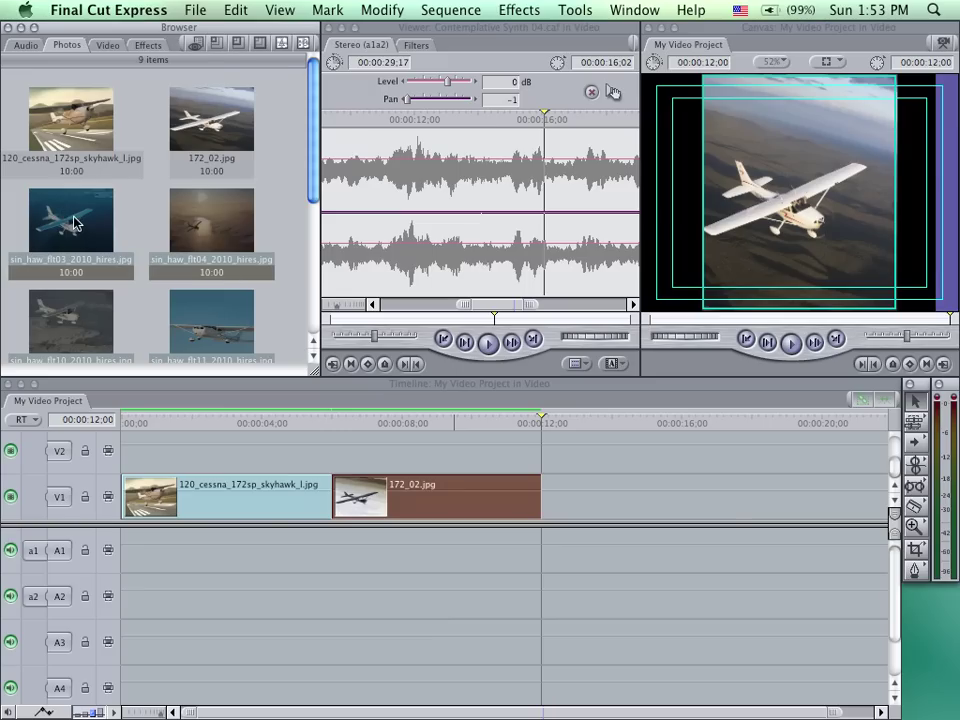
- Add the four sin_haw photos to the end of V1 and zoom out to see all clips
{"action": "left_click_drag", "start_coordinate": [75, 222], "coordinate": [615, 501]}
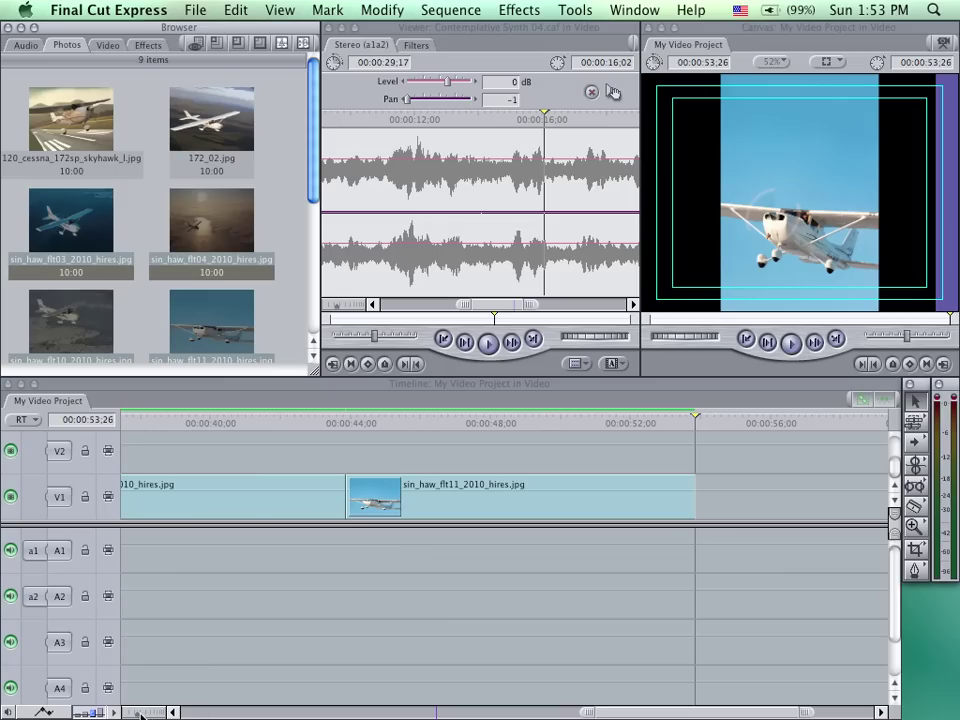
{"action": "mouse_move", "coordinate": [137, 716]}
{"action": "left_mouse_down"}
{"action": "mouse_move", "coordinate": [127, 716]}
{"action": "mouse_move", "coordinate": [145, 716]}
{"action": "left_mouse_up"}
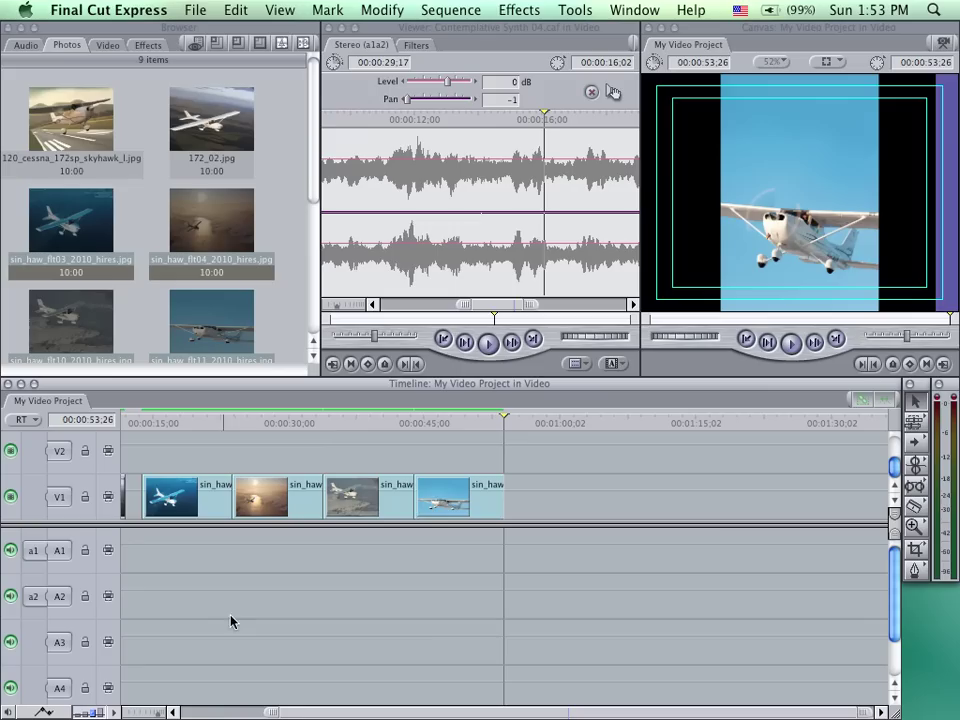
{"action": "left_click_drag", "start_coordinate": [313, 713], "coordinate": [279, 713]}
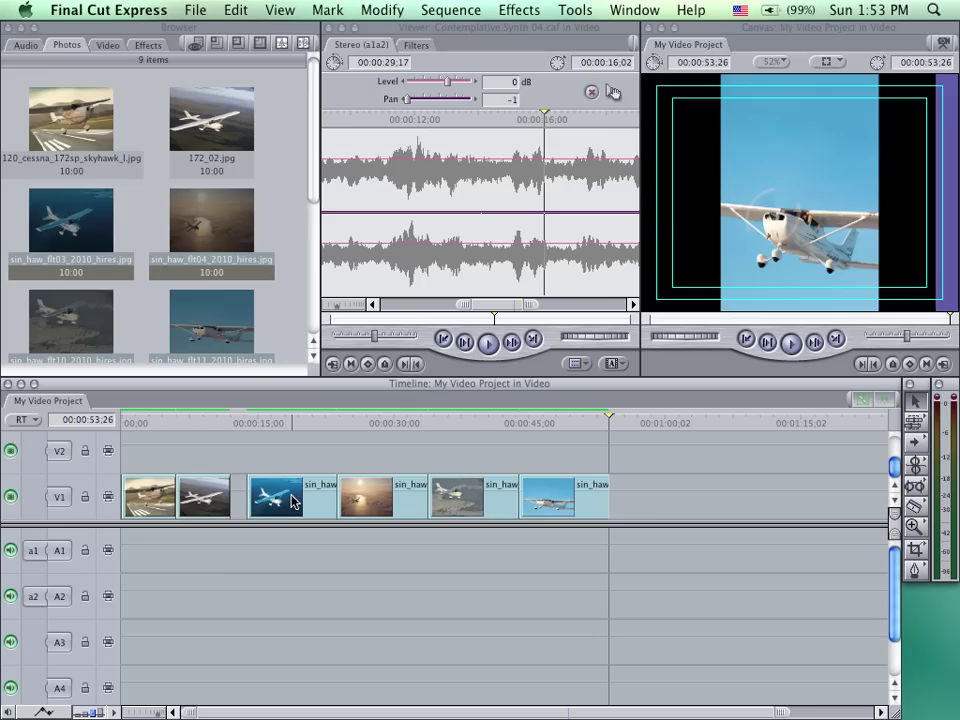
- Close the gap after the second clip so all six clips sit end to end, then deselect
{"action": "left_click_drag", "start_coordinate": [293, 501], "coordinate": [278, 501]}
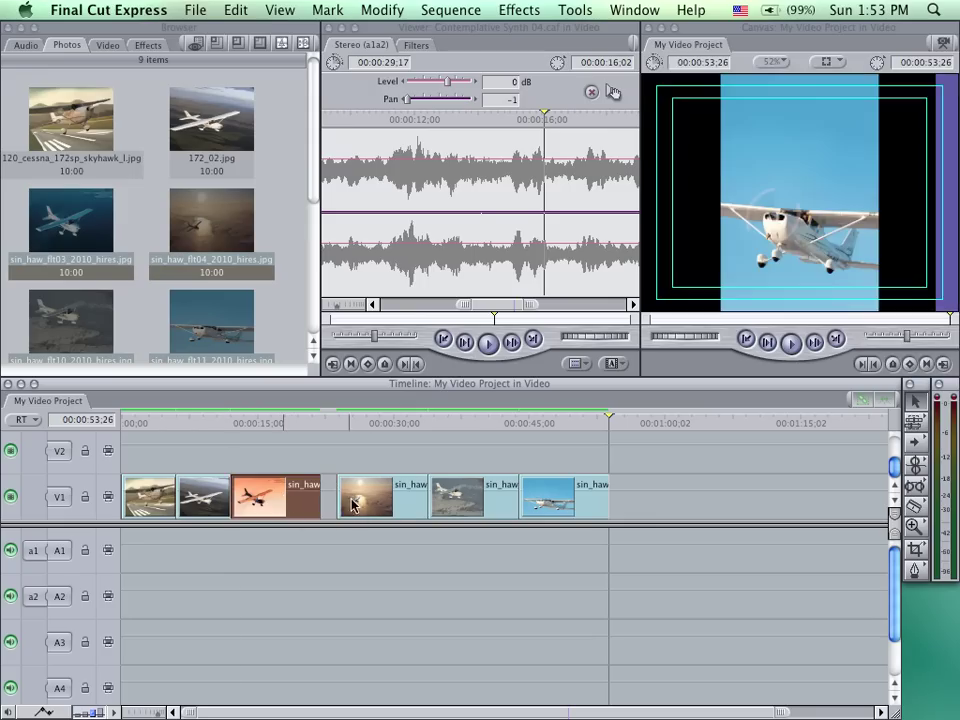
{"action": "left_click", "coordinate": [372, 503]}
{"action": "mouse_move", "coordinate": [372, 503]}
{"action": "left_mouse_down"}
{"action": "mouse_move", "coordinate": [355, 505]}
{"action": "mouse_move", "coordinate": [386, 506]}
{"action": "left_mouse_up"}
{"action": "left_click_drag", "start_coordinate": [293, 498], "coordinate": [310, 498]}
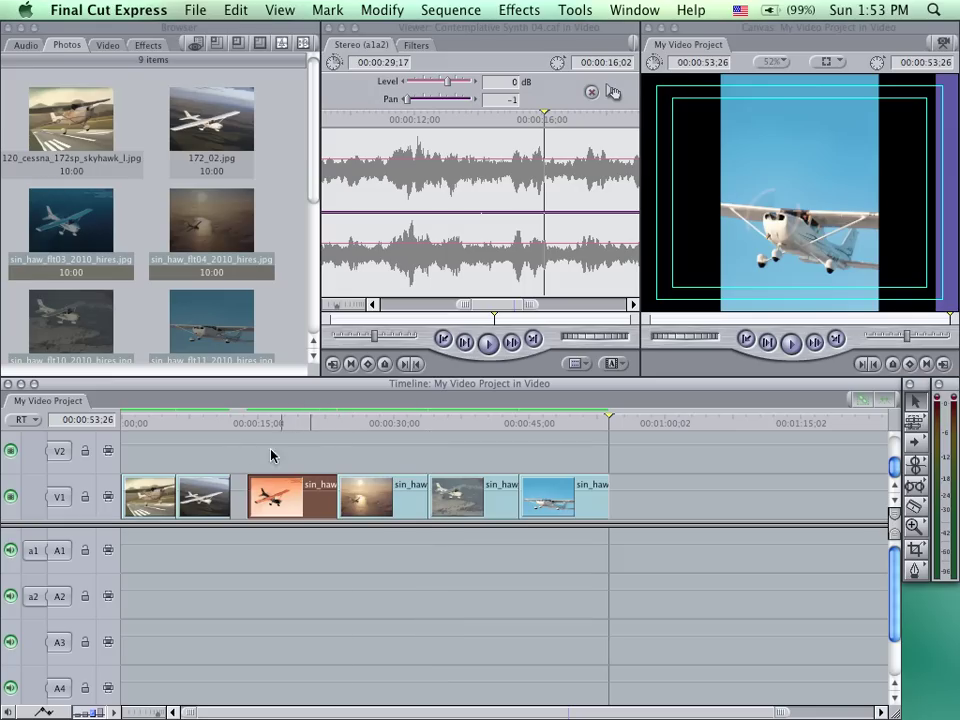
{"action": "left_click_drag", "start_coordinate": [253, 449], "coordinate": [634, 566]}
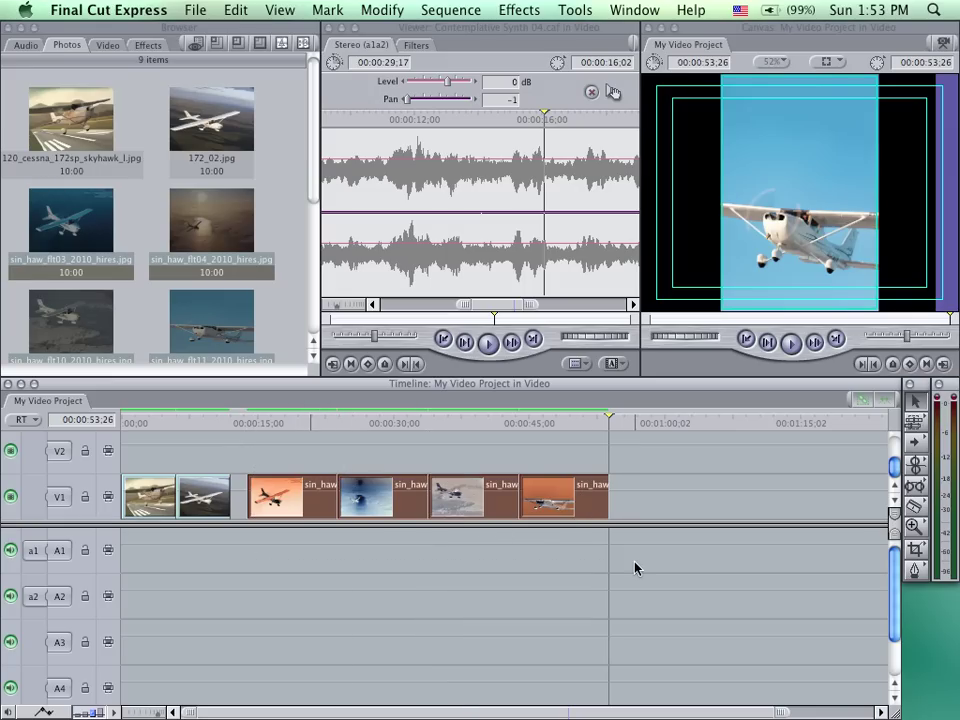
{"action": "left_click_drag", "start_coordinate": [319, 493], "coordinate": [303, 493]}
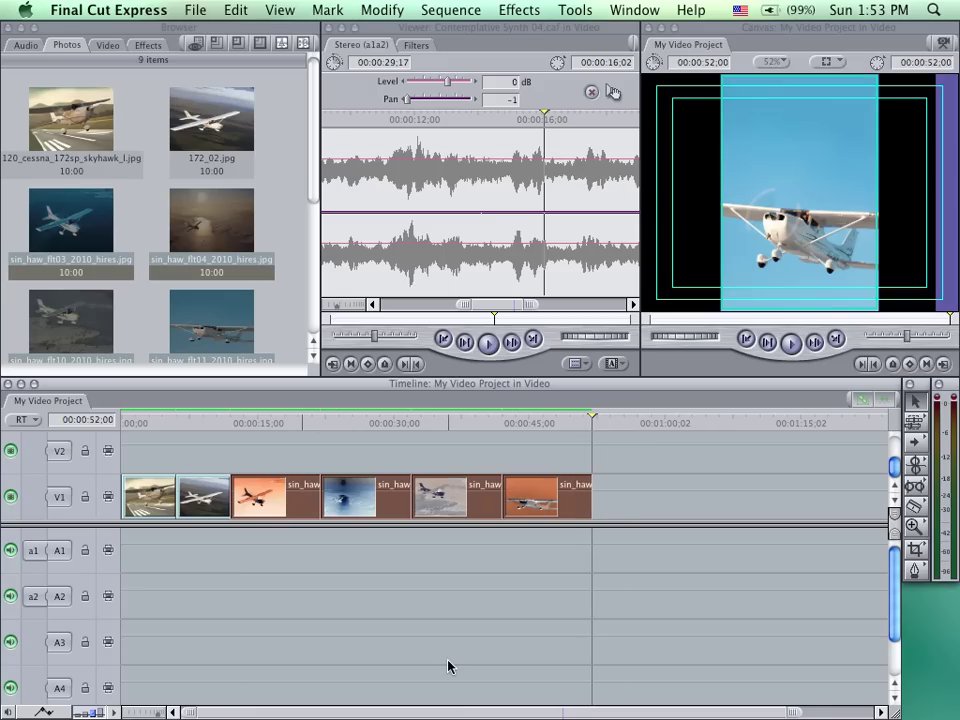
{"action": "left_click", "coordinate": [421, 562]}
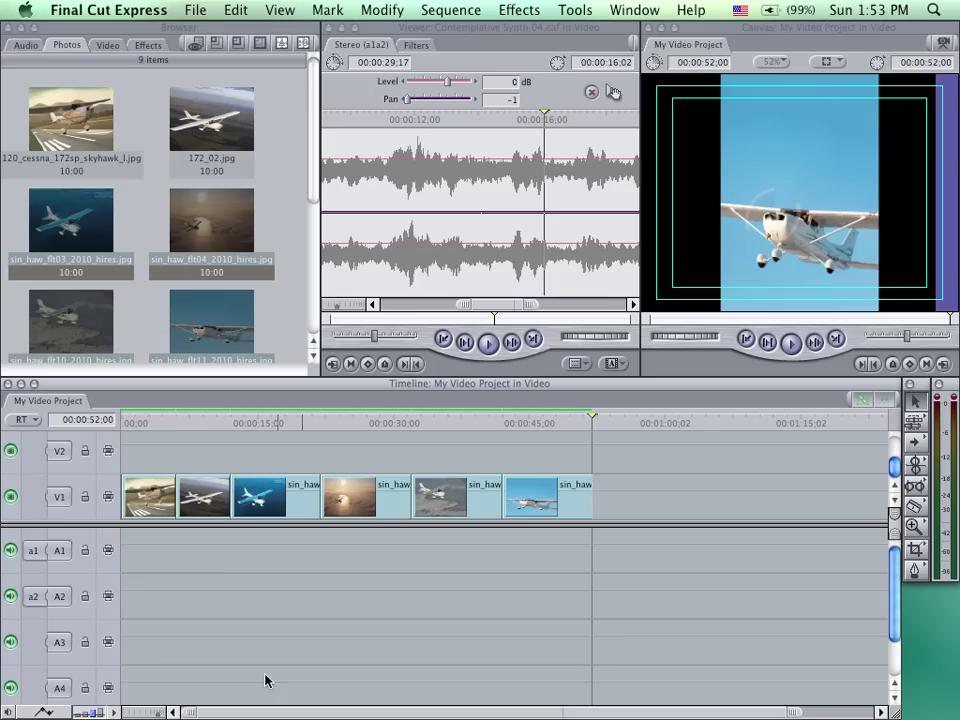
{"action": "left_click", "coordinate": [135, 716]}
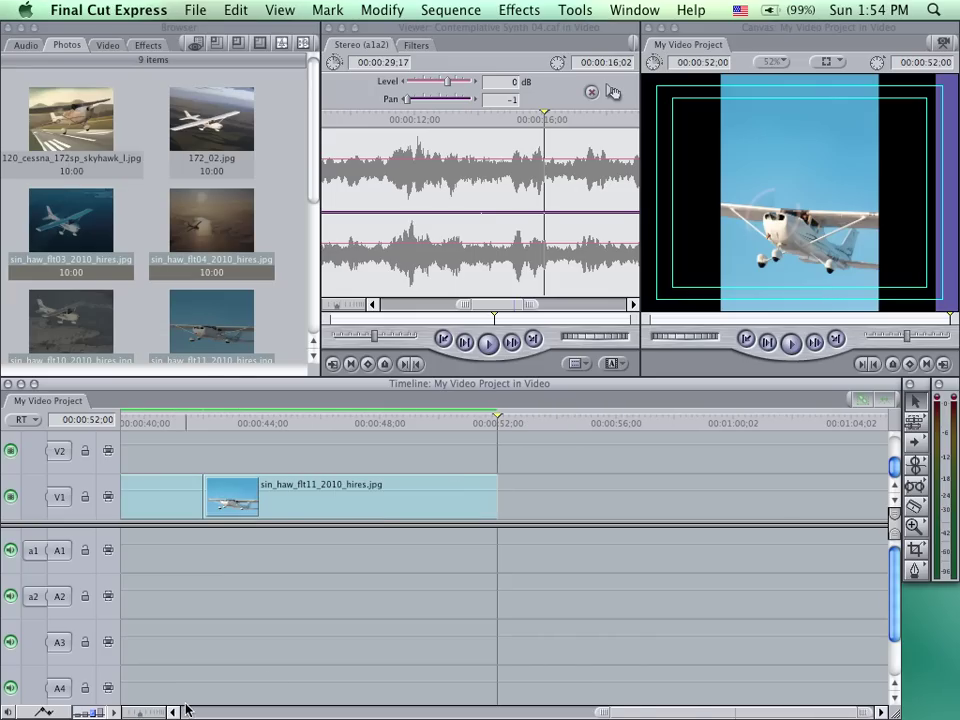
{"action": "left_click_drag", "start_coordinate": [142, 716], "coordinate": [182, 714]}
{"action": "left_click_drag", "start_coordinate": [516, 714], "coordinate": [343, 714]}
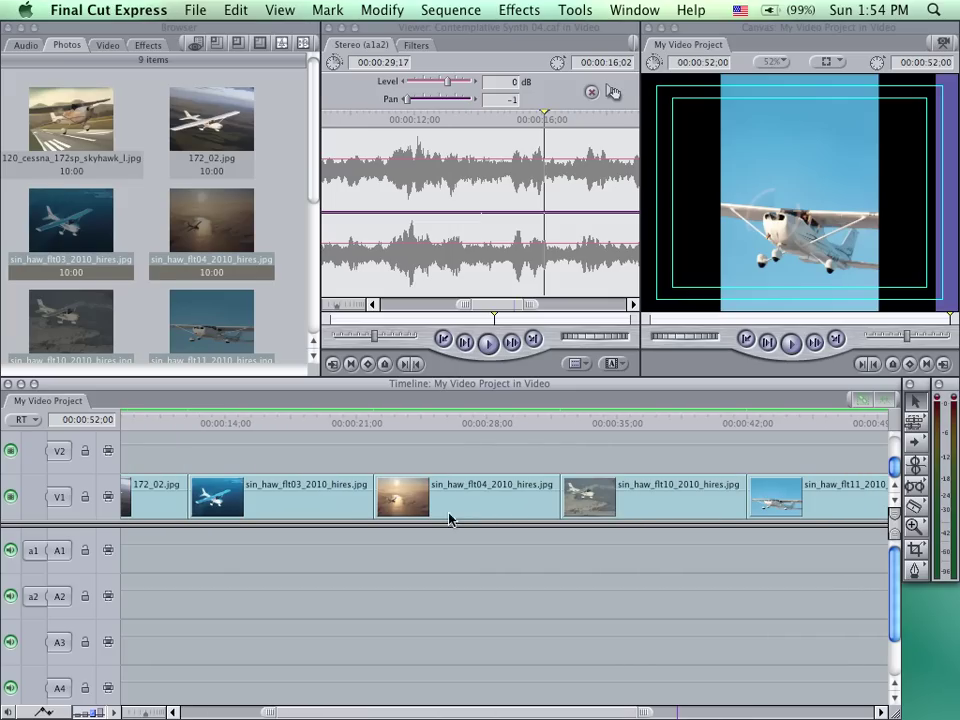
{"action": "left_click_drag", "start_coordinate": [371, 489], "coordinate": [313, 489]}
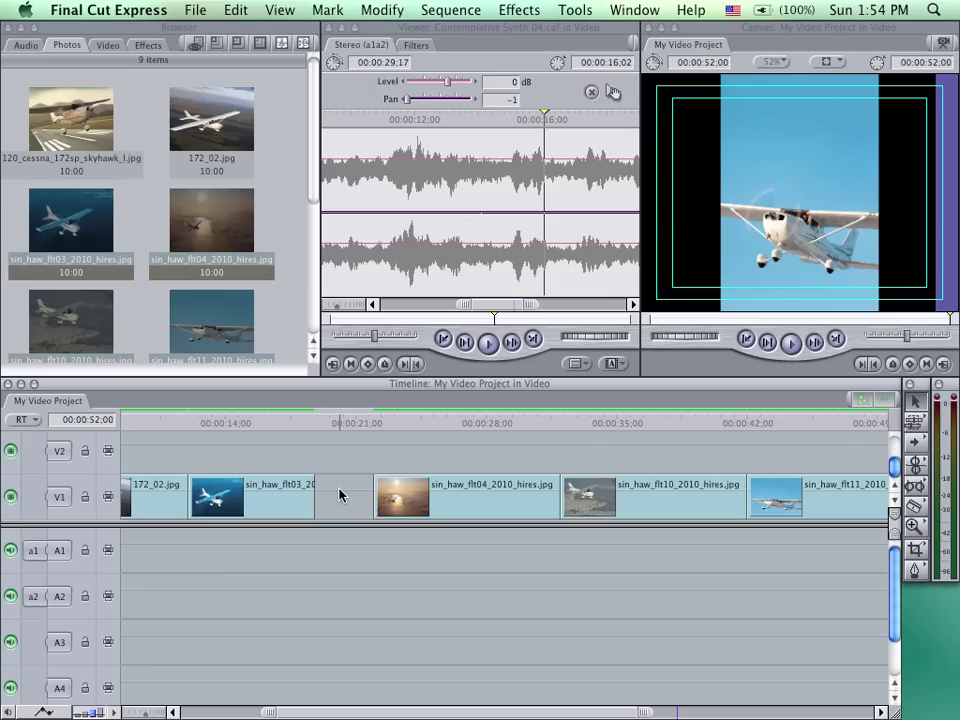
{"action": "key", "text": "super+z"}
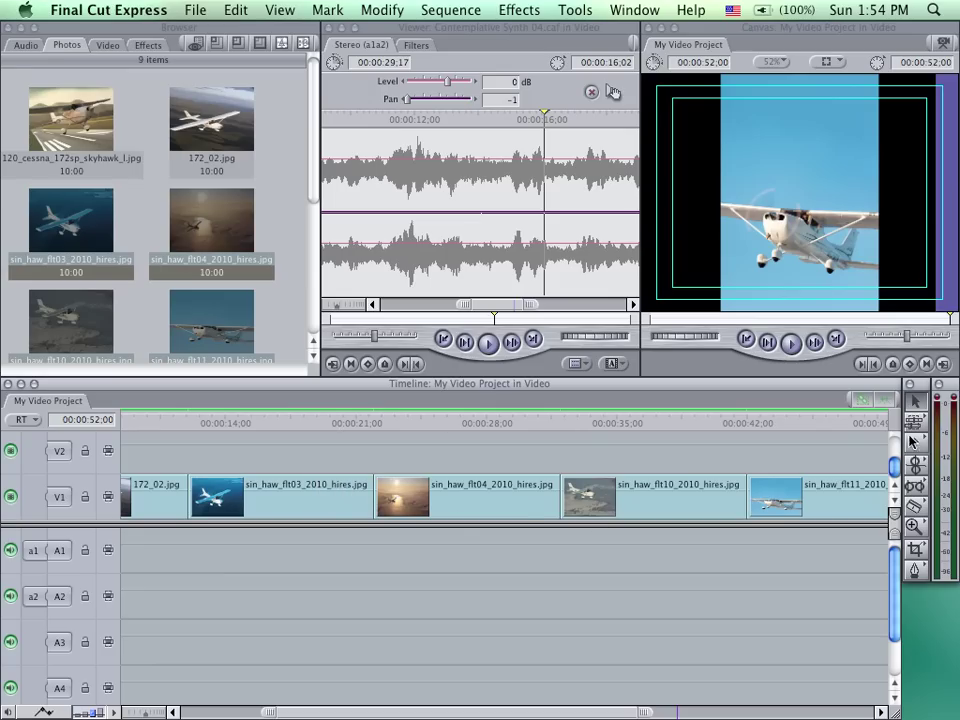
- Switch to the Ripple tool and shorten flt03 at its cut with flt04
{"action": "left_click", "coordinate": [914, 466]}
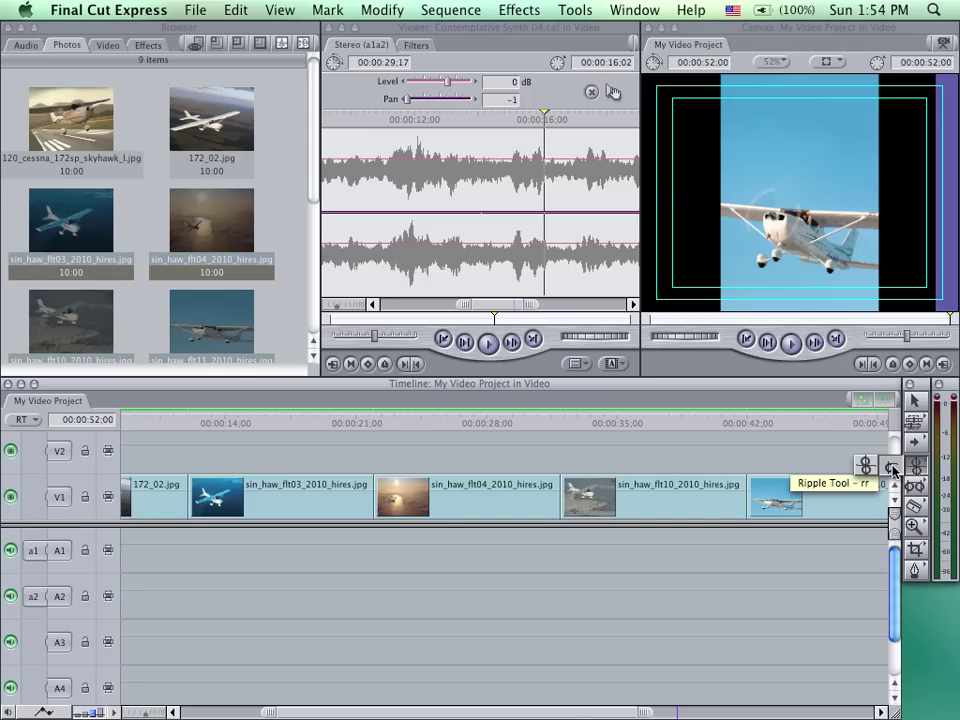
{"action": "left_click", "coordinate": [892, 470]}
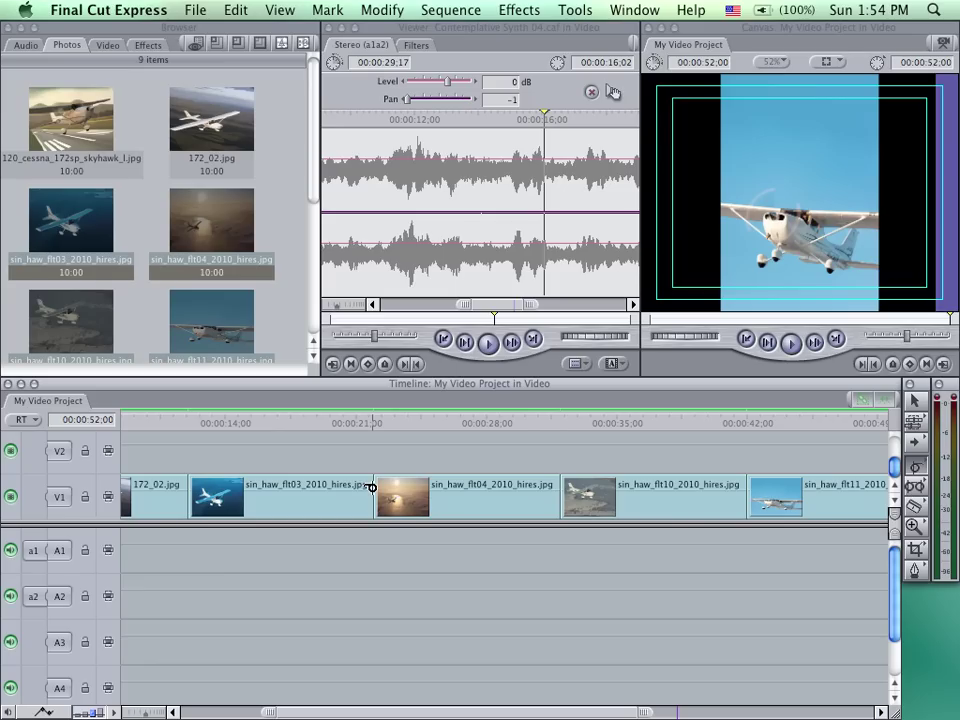
{"action": "left_click_drag", "start_coordinate": [372, 487], "coordinate": [321, 490]}
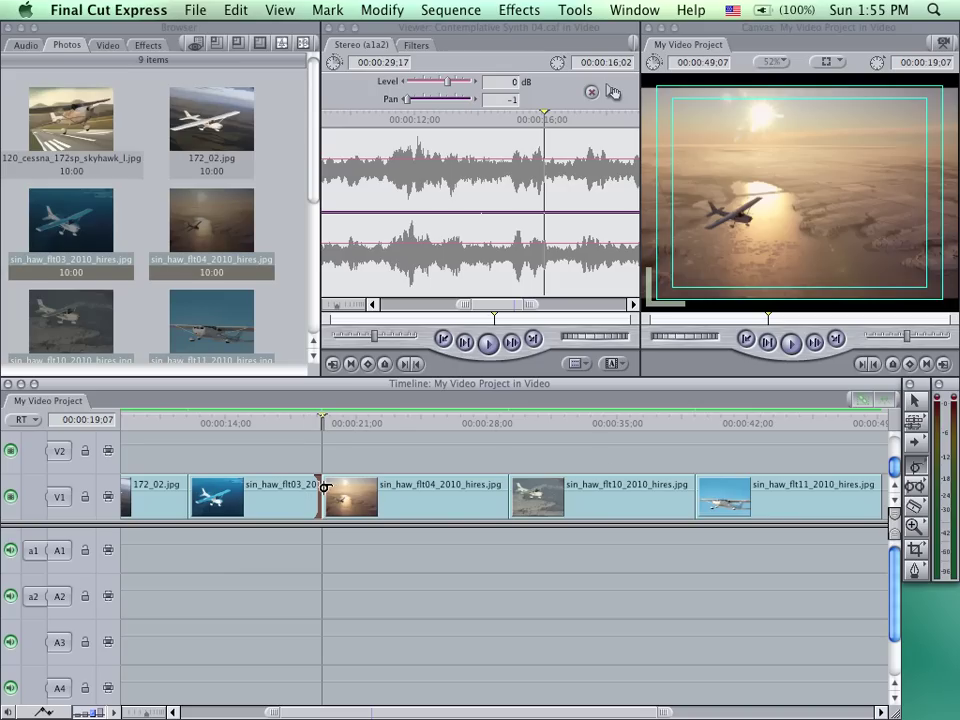
{"action": "left_click_drag", "start_coordinate": [324, 487], "coordinate": [367, 488]}
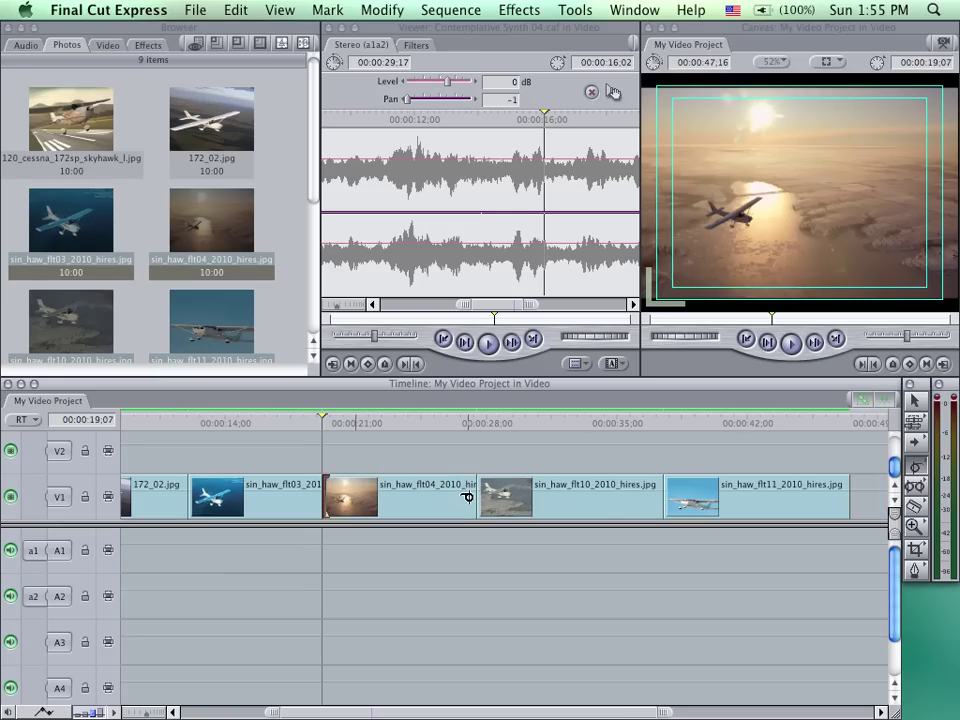
- Ripple-trim flt10, flt04 and flt11 shorter so the sequence ends at 00:00:39:13
{"action": "left_click_drag", "start_coordinate": [660, 490], "coordinate": [604, 494]}
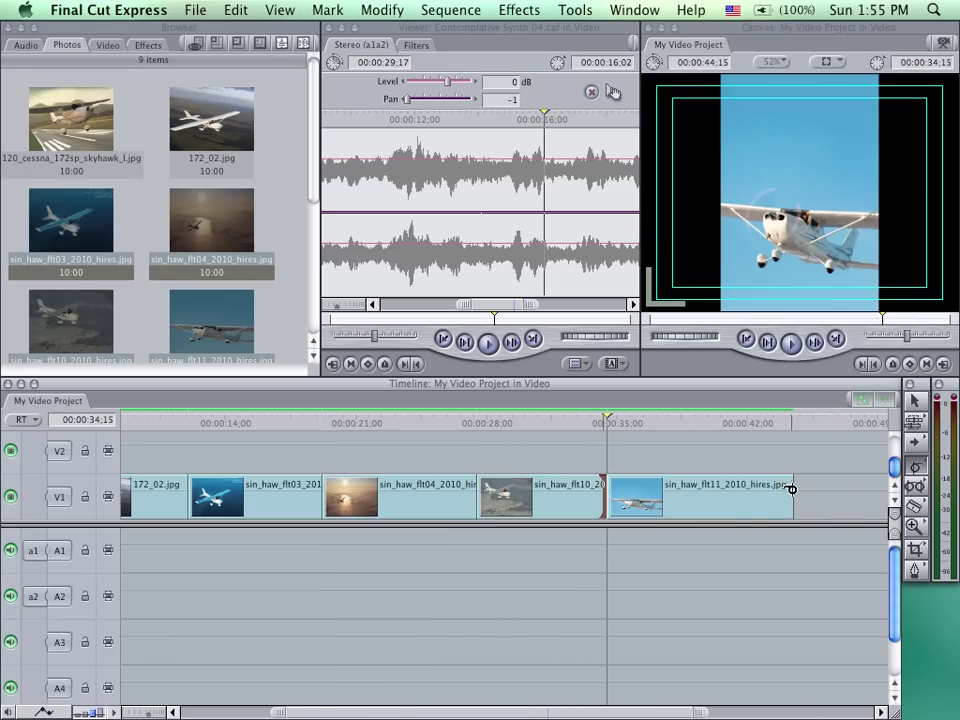
{"action": "mouse_move", "coordinate": [791, 489]}
{"action": "left_mouse_down"}
{"action": "mouse_move", "coordinate": [744, 491]}
{"action": "mouse_move", "coordinate": [791, 490]}
{"action": "left_mouse_up"}
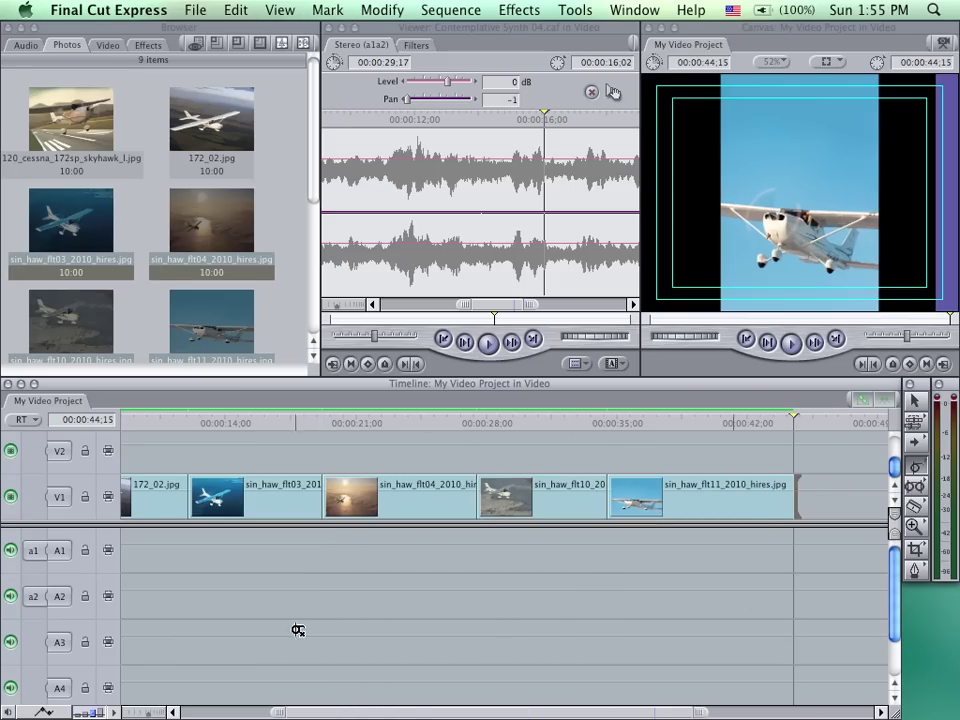
{"action": "left_click_drag", "start_coordinate": [472, 486], "coordinate": [457, 491]}
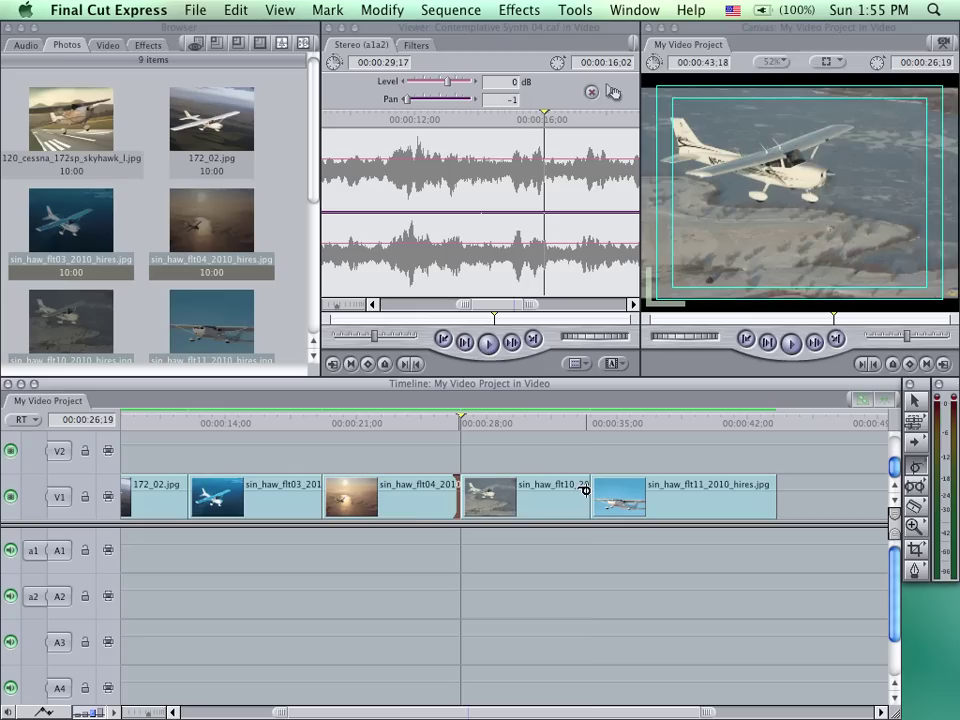
{"action": "left_click_drag", "start_coordinate": [588, 490], "coordinate": [570, 495]}
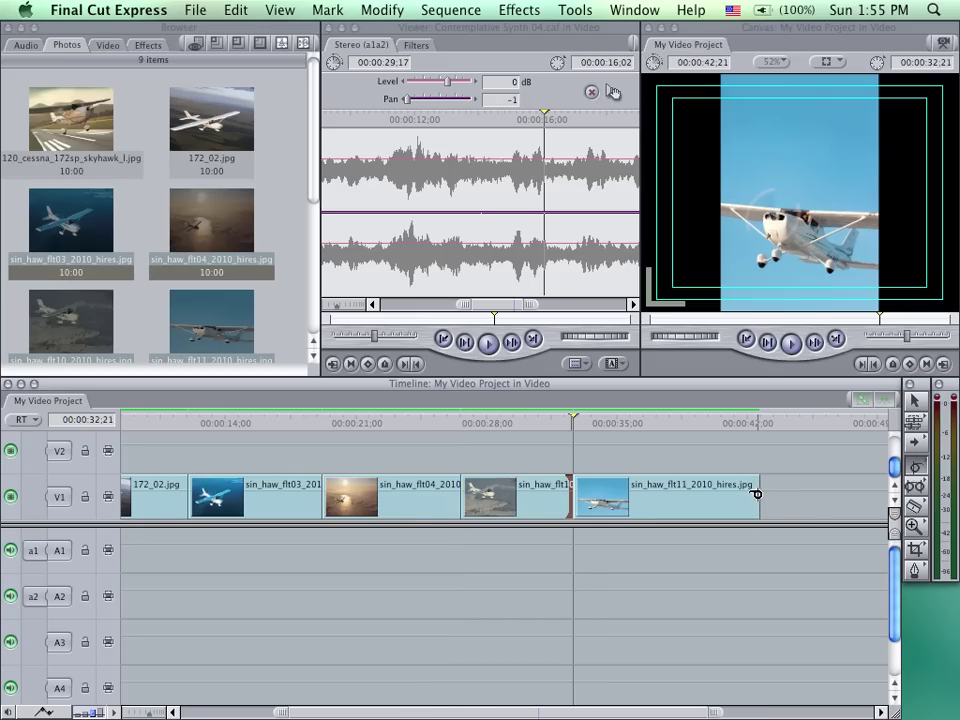
{"action": "left_click_drag", "start_coordinate": [750, 494], "coordinate": [695, 496]}
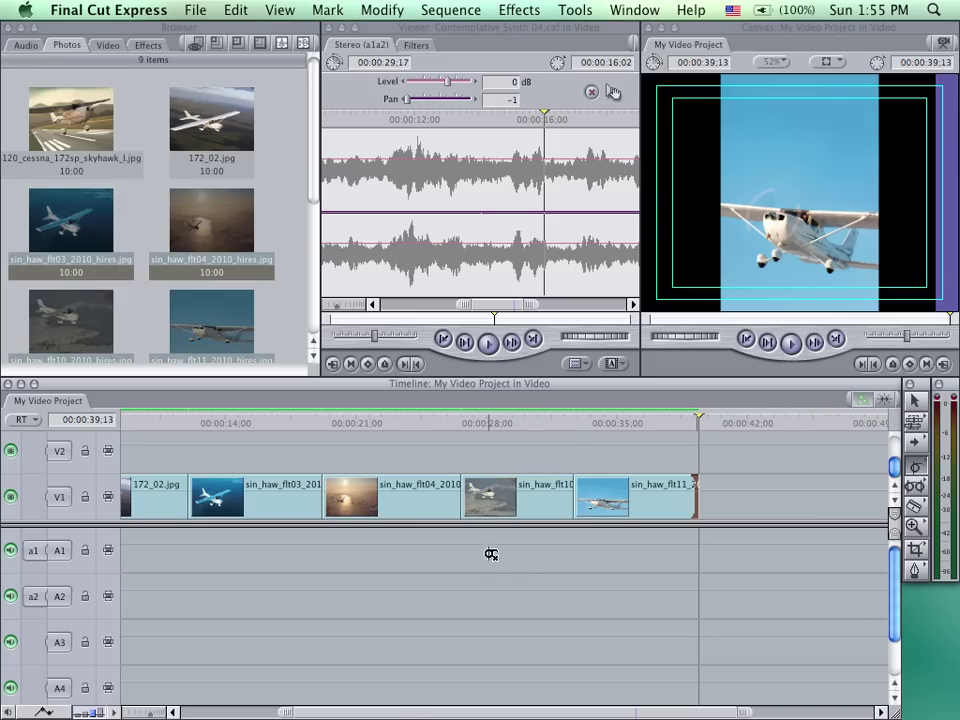
{"action": "left_click_drag", "start_coordinate": [403, 714], "coordinate": [336, 709]}
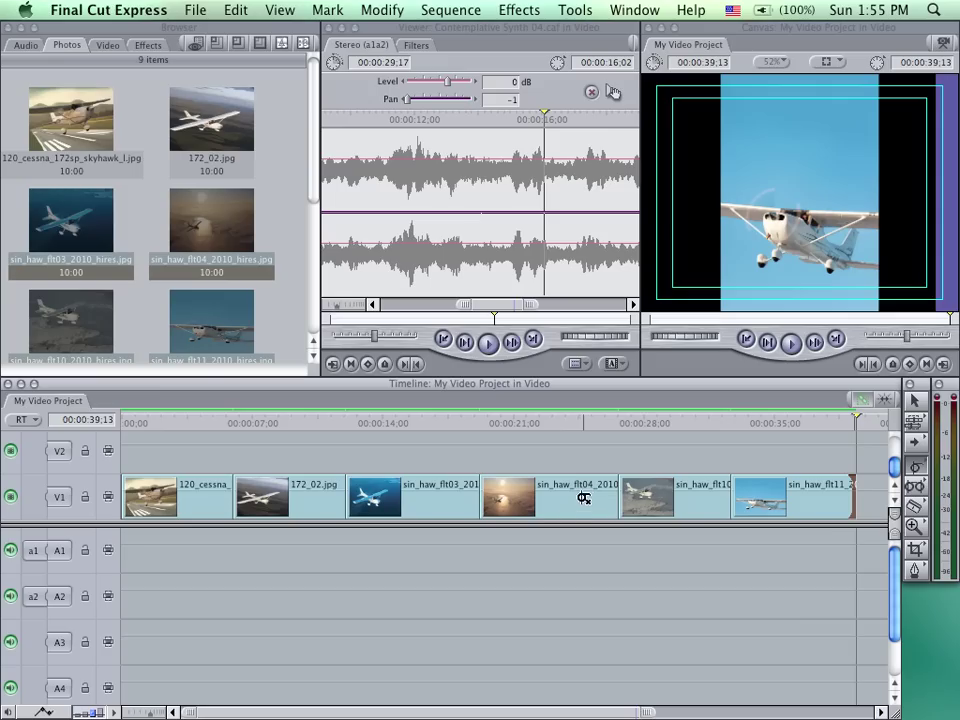
- Reorder V1 so sin_haw_flt03 plays second and 172_02.jpg third
{"action": "left_click", "coordinate": [915, 401]}
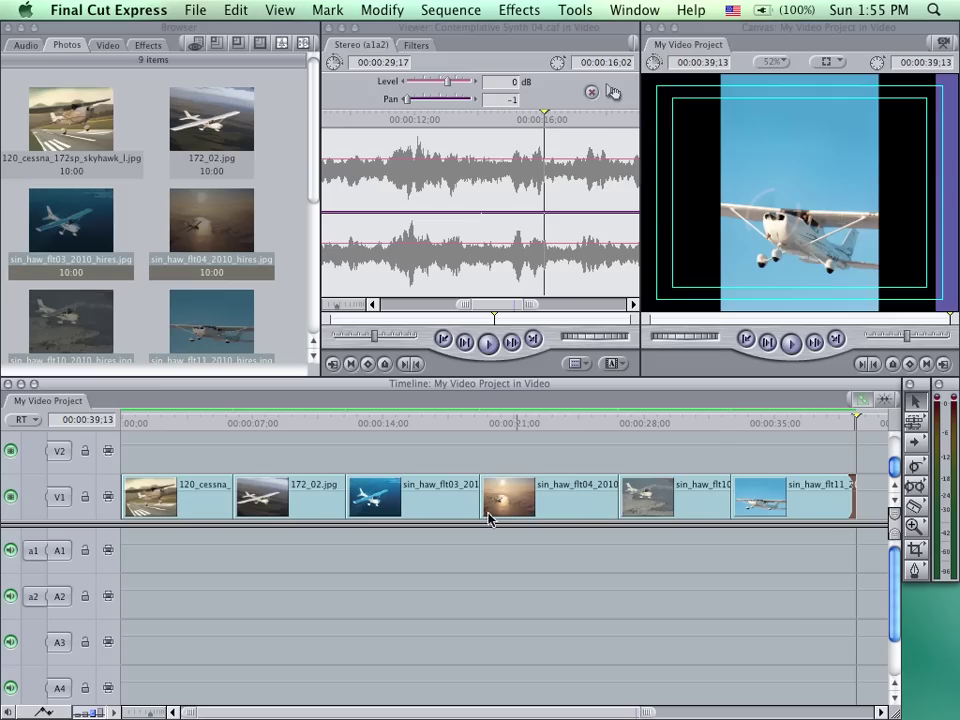
{"action": "left_click_drag", "start_coordinate": [302, 500], "coordinate": [797, 452]}
{"action": "left_click_drag", "start_coordinate": [444, 497], "coordinate": [334, 487]}
{"action": "left_click_drag", "start_coordinate": [747, 463], "coordinate": [424, 485]}
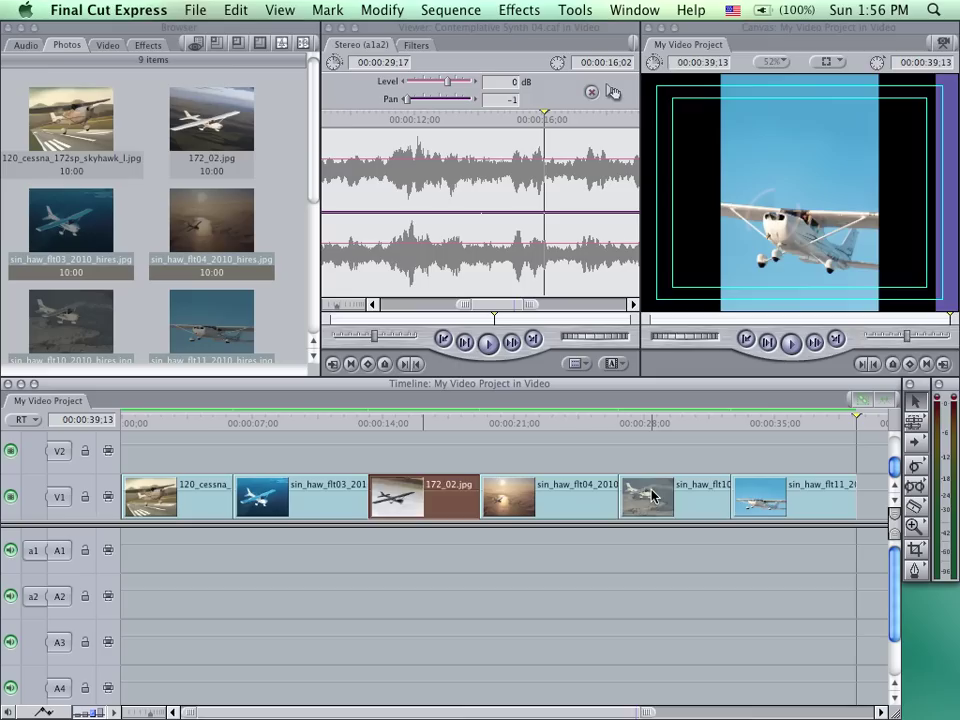
- Scrub through the reordered clips, put flt10 back right after flt04, and deselect
{"action": "left_click_drag", "start_coordinate": [652, 497], "coordinate": [542, 492]}
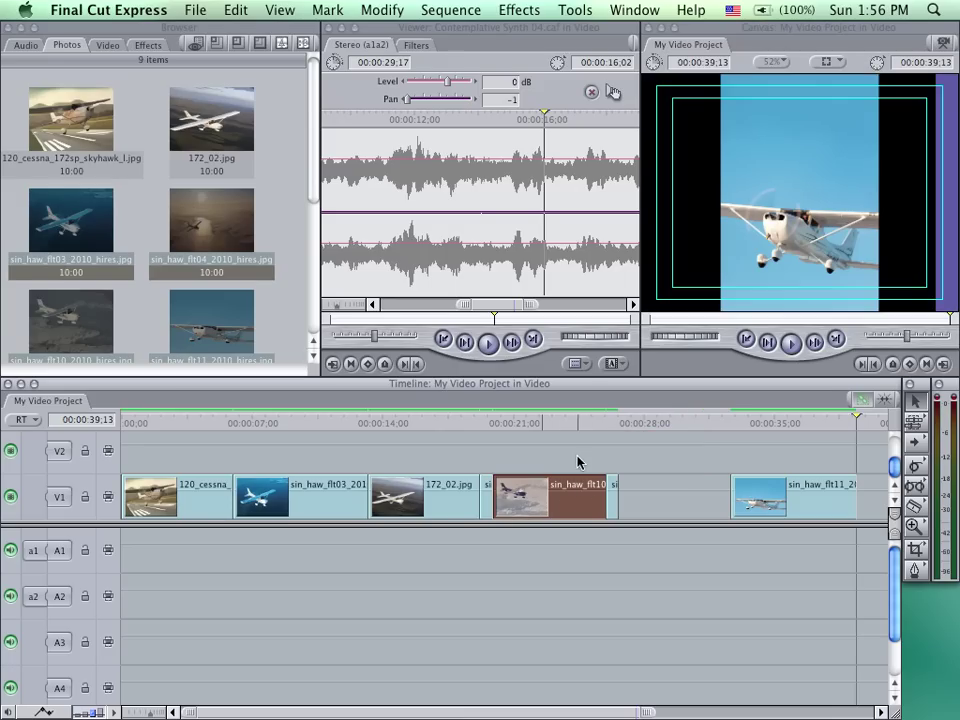
{"action": "left_click", "coordinate": [576, 459]}
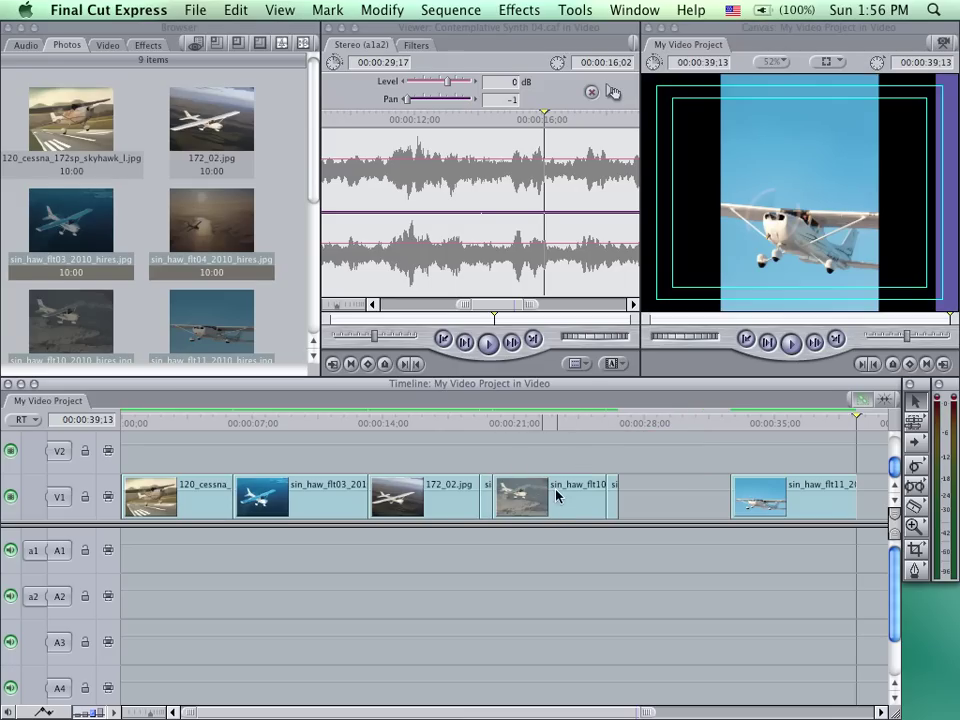
{"action": "left_click", "coordinate": [487, 425]}
{"action": "left_click_drag", "start_coordinate": [487, 425], "coordinate": [612, 456]}
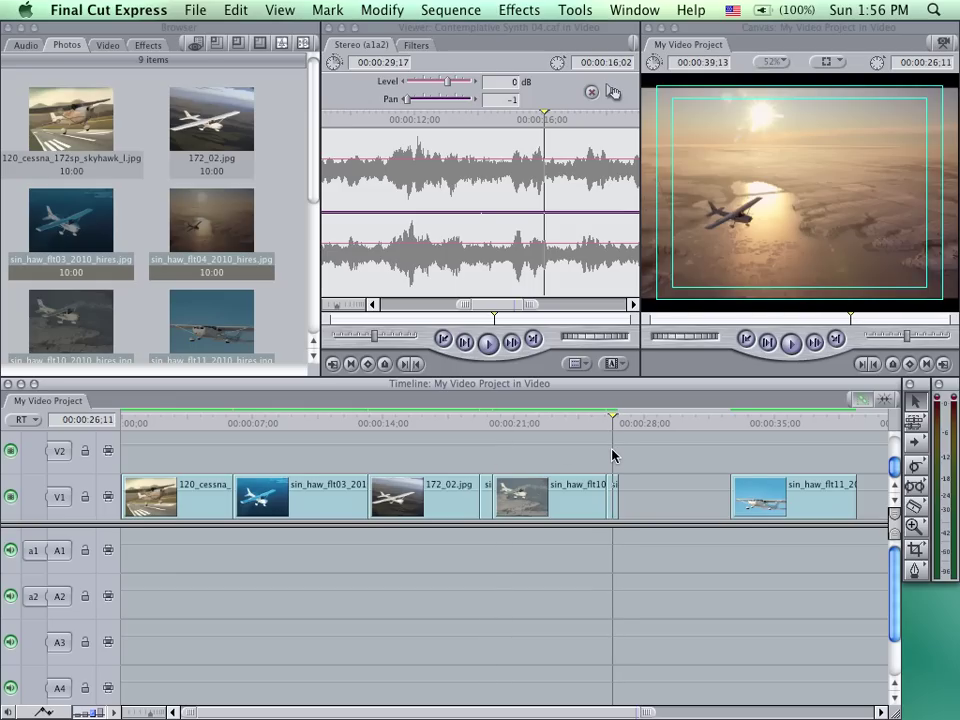
{"action": "left_click_drag", "start_coordinate": [612, 456], "coordinate": [461, 450]}
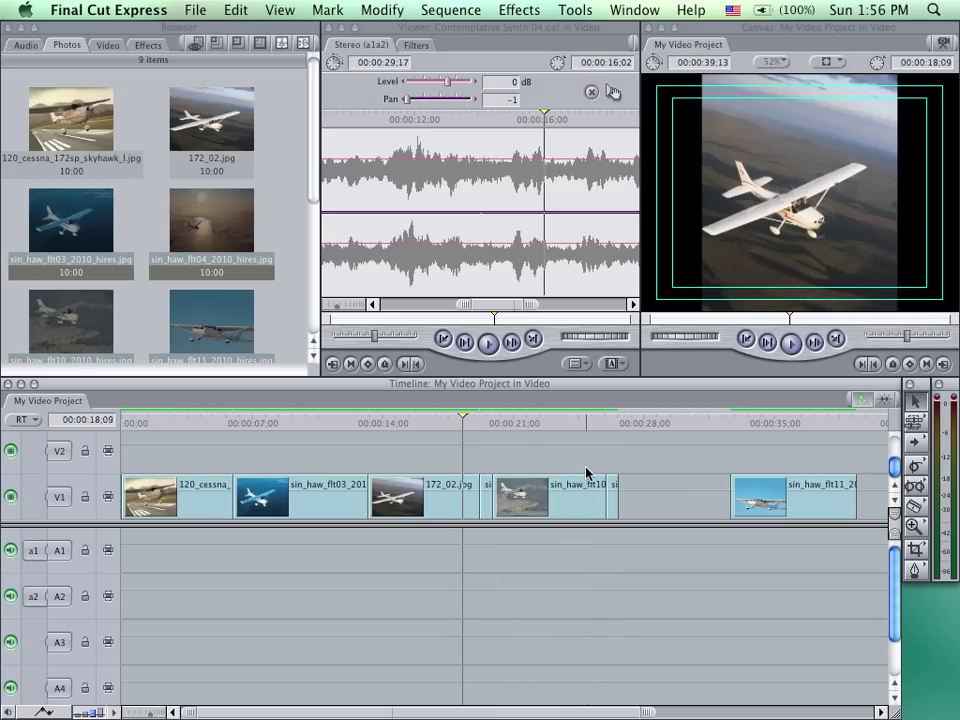
{"action": "left_click_drag", "start_coordinate": [576, 500], "coordinate": [704, 497]}
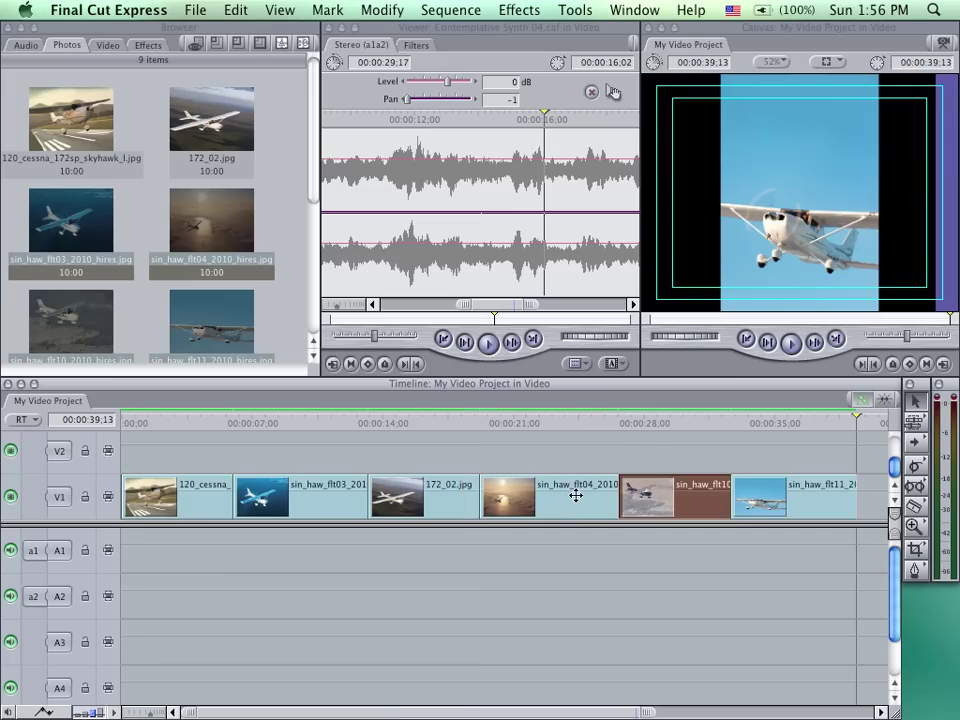
{"action": "left_click", "coordinate": [603, 545]}
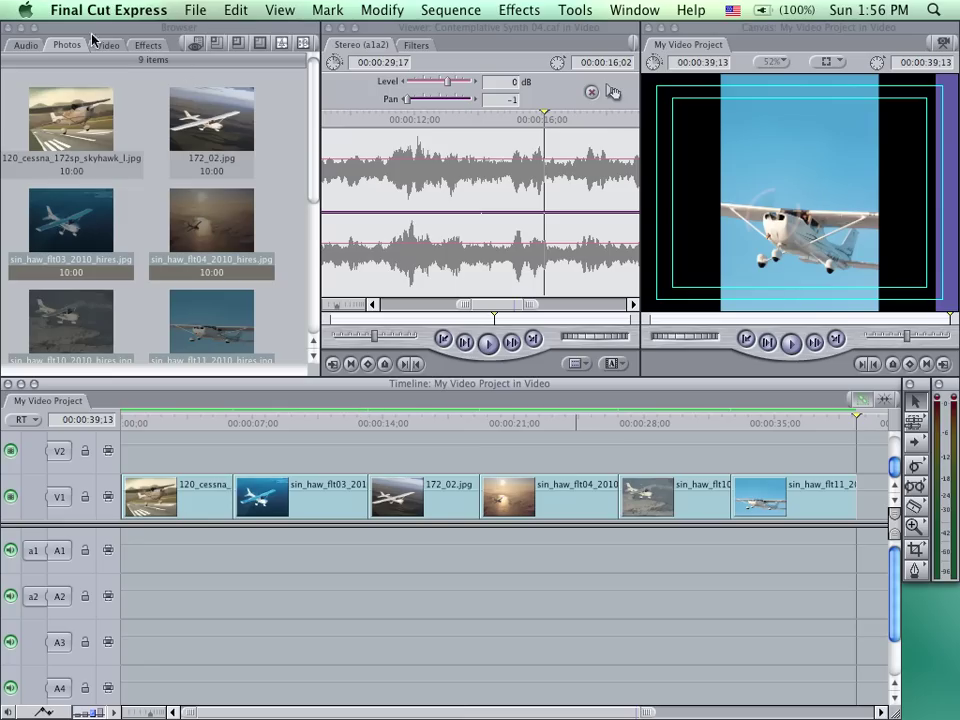
- Place a Cross Dissolve from Effects > Video Transitions > Dissolve, centred on the cut between clips 1 and 2
{"action": "left_click", "coordinate": [148, 46]}
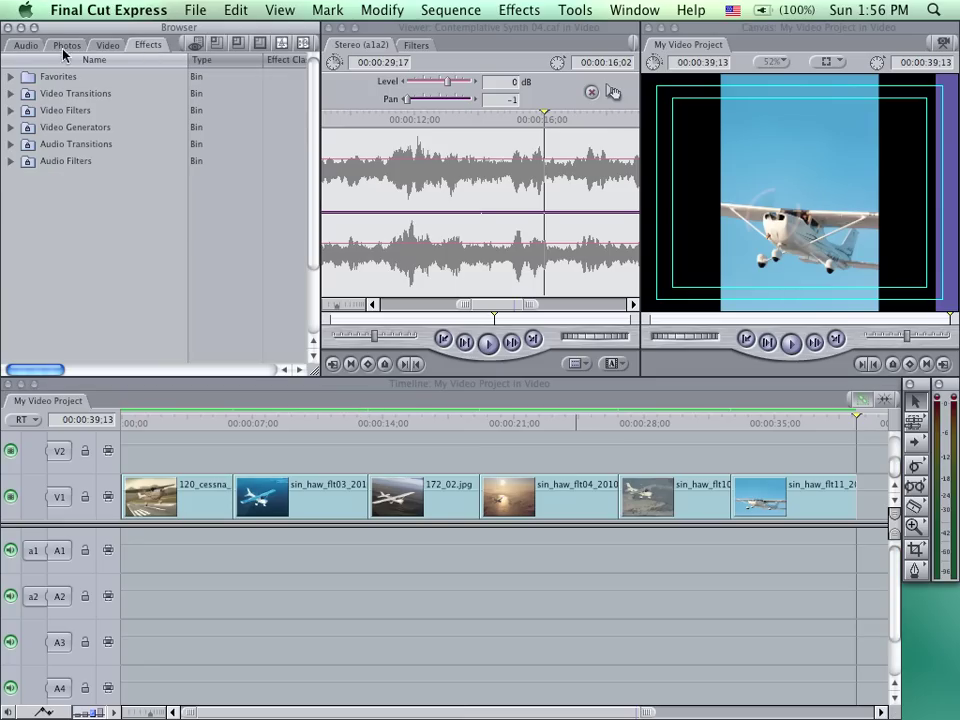
{"action": "left_click", "coordinate": [15, 99]}
{"action": "left_click", "coordinate": [11, 94]}
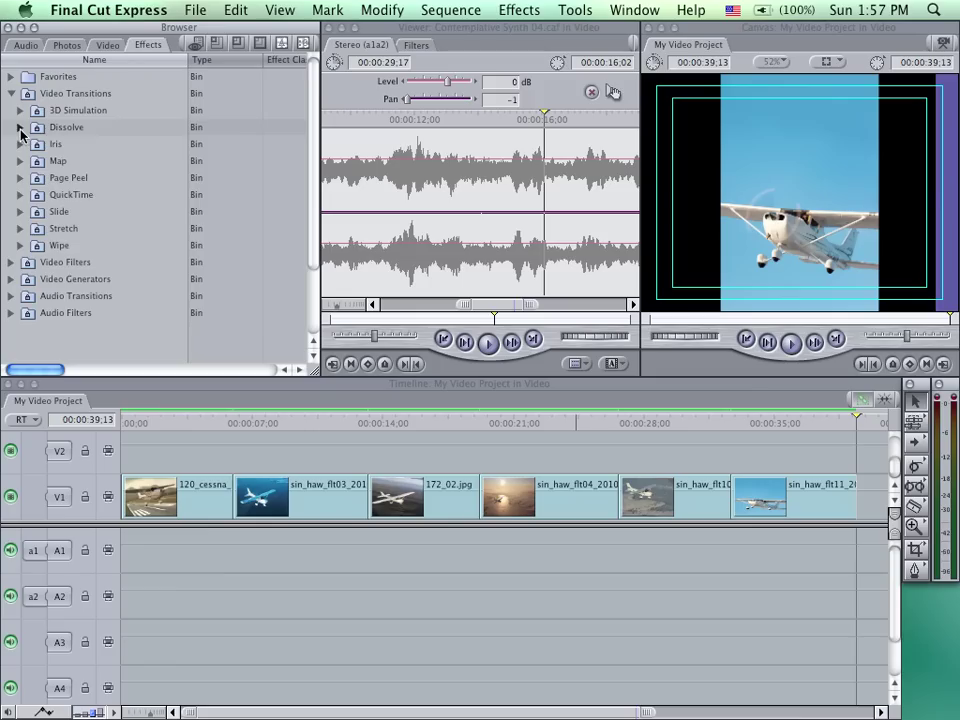
{"action": "left_click", "coordinate": [20, 128]}
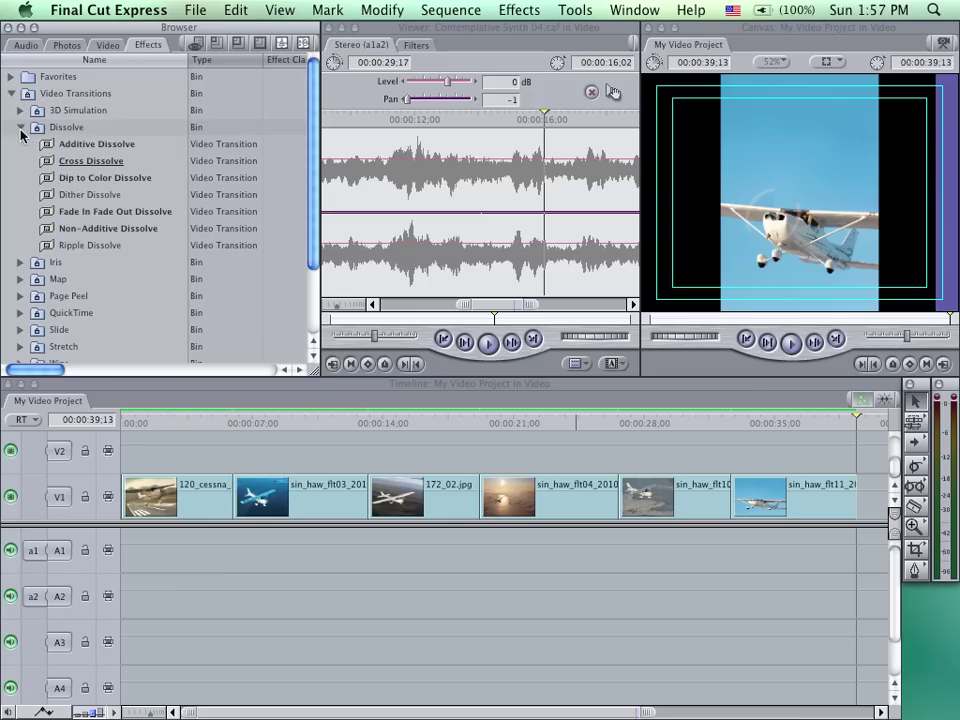
{"action": "left_click", "coordinate": [70, 164]}
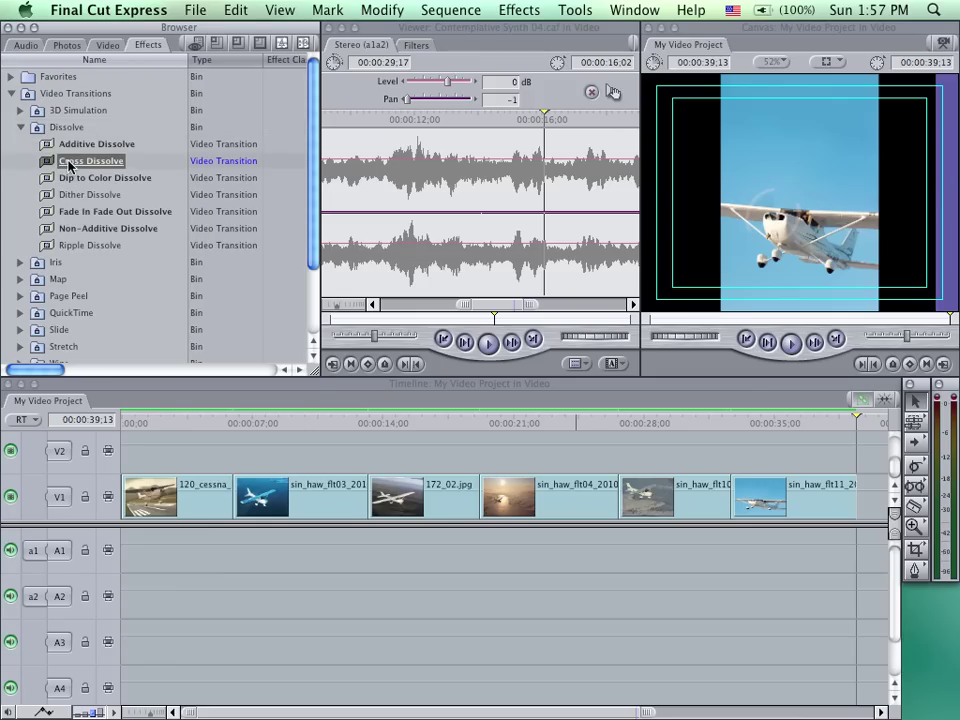
{"action": "left_click_drag", "start_coordinate": [49, 166], "coordinate": [221, 505]}
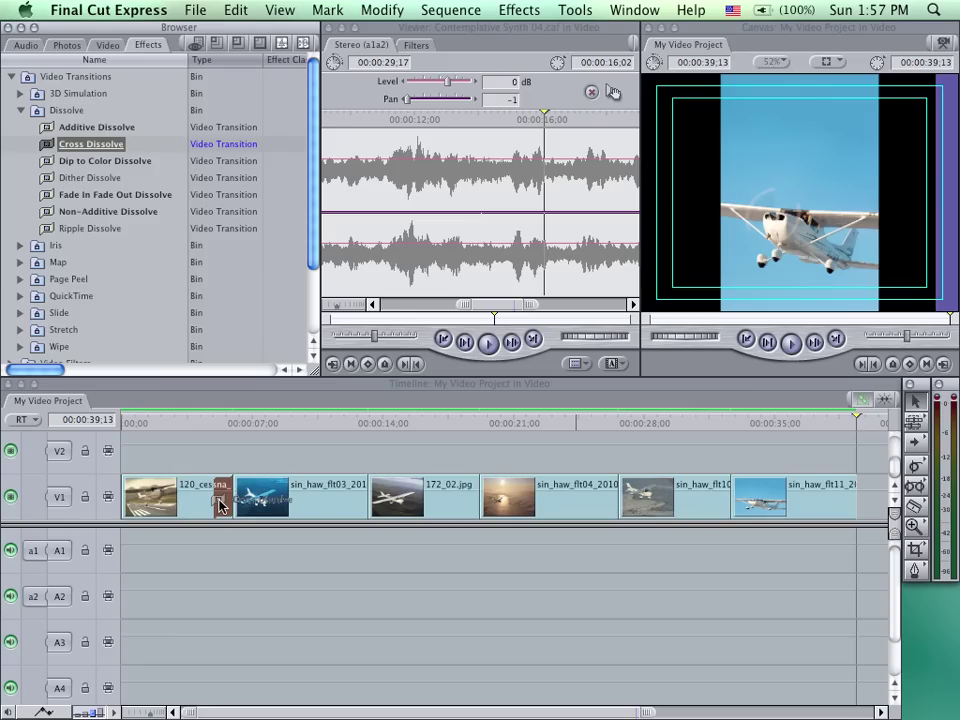
{"action": "left_click_drag", "start_coordinate": [221, 505], "coordinate": [239, 502]}
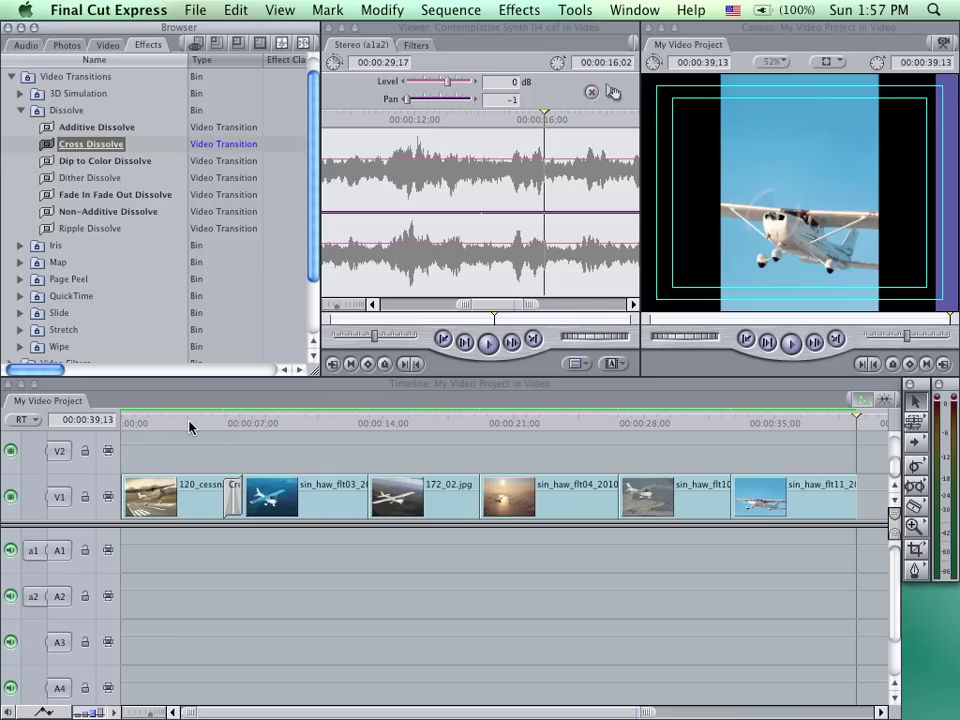
- Preview the first Cross Dissolve in the Canvas and lengthen it to 00:00:01:24
{"action": "left_click", "coordinate": [189, 425]}
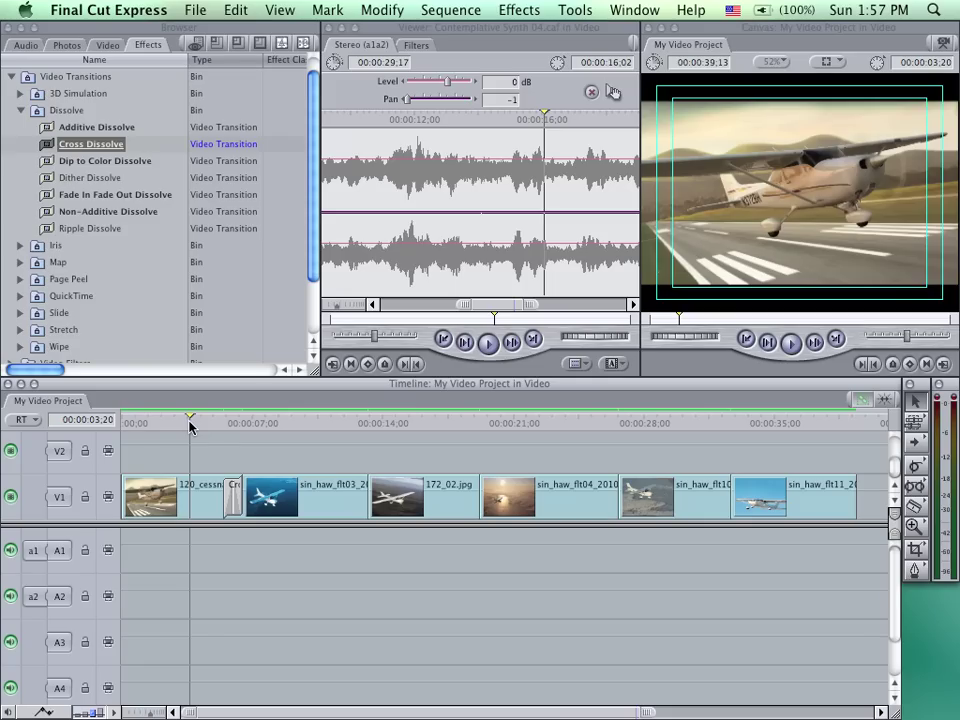
{"action": "mouse_move", "coordinate": [189, 425]}
{"action": "left_mouse_down"}
{"action": "mouse_move", "coordinate": [257, 425]}
{"action": "mouse_move", "coordinate": [203, 425]}
{"action": "left_mouse_up"}
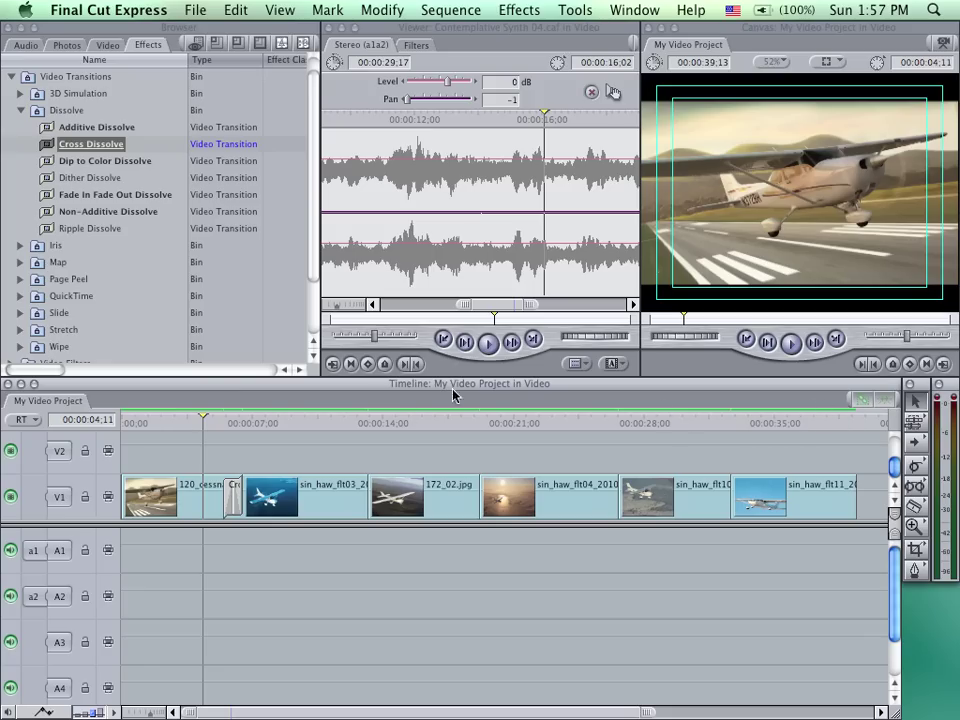
{"action": "left_click_drag", "start_coordinate": [203, 420], "coordinate": [245, 426]}
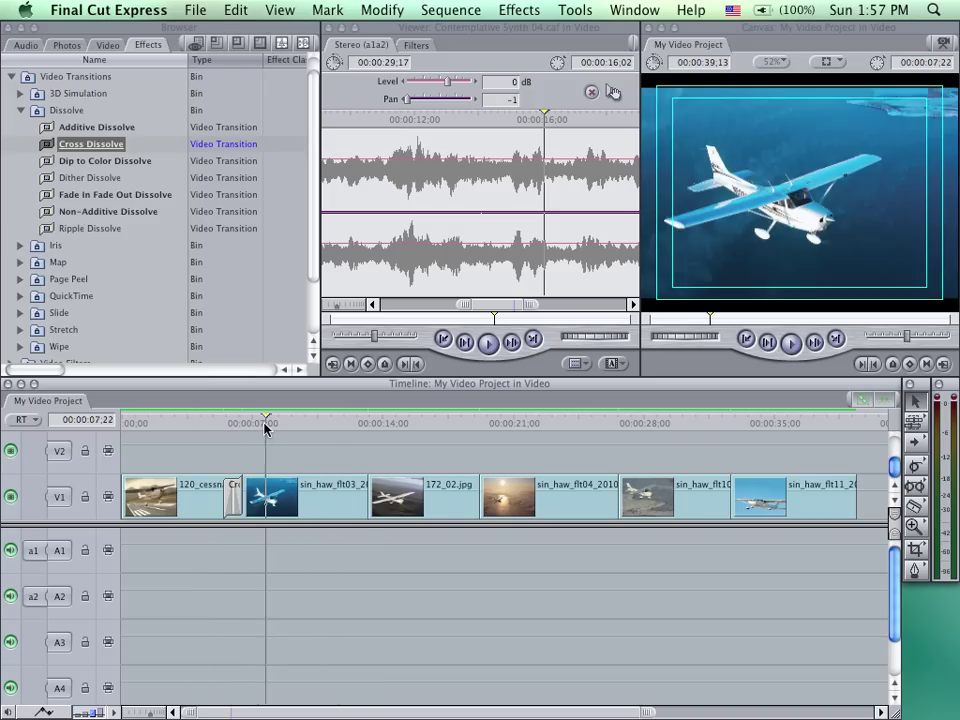
{"action": "left_click_drag", "start_coordinate": [265, 428], "coordinate": [210, 422]}
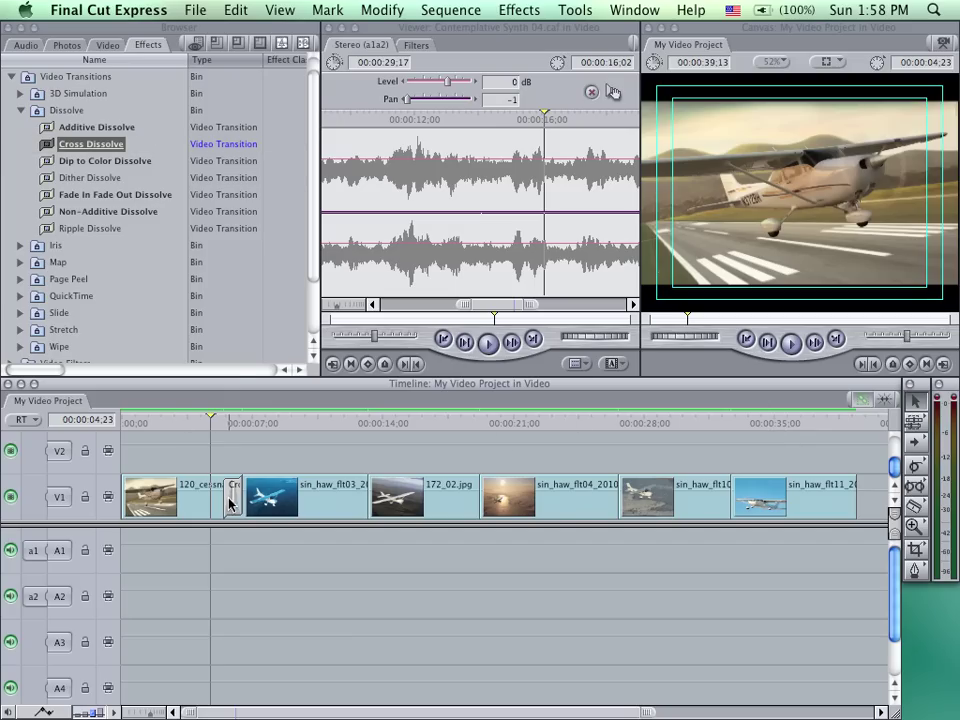
{"action": "left_click", "coordinate": [229, 503]}
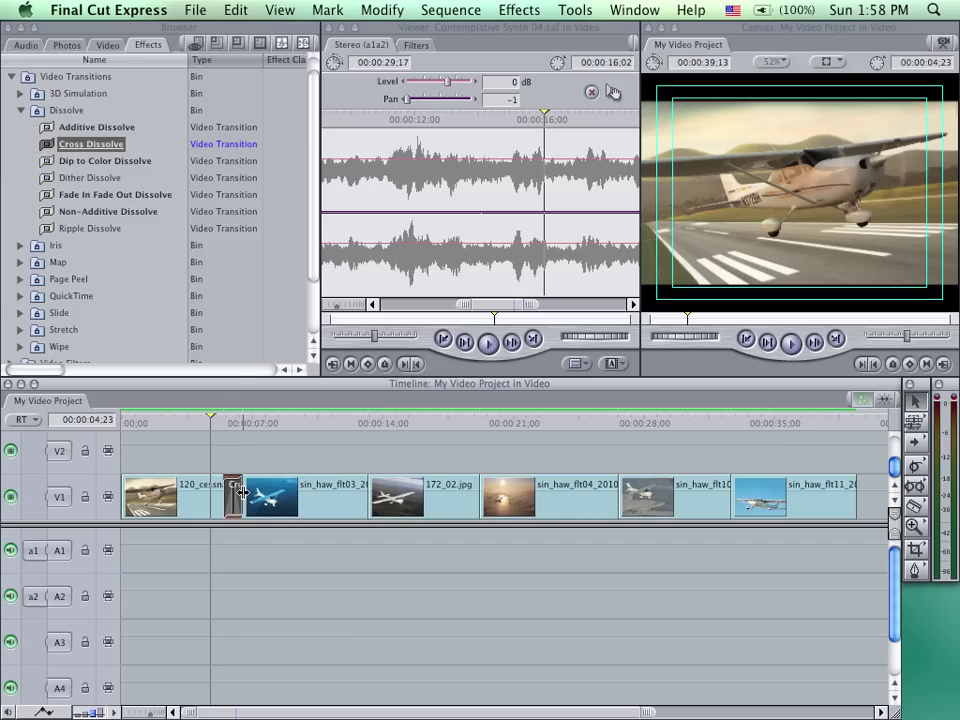
{"action": "mouse_move", "coordinate": [242, 492]}
{"action": "left_mouse_down"}
{"action": "mouse_move", "coordinate": [260, 492]}
{"action": "mouse_move", "coordinate": [249, 492]}
{"action": "left_mouse_up"}
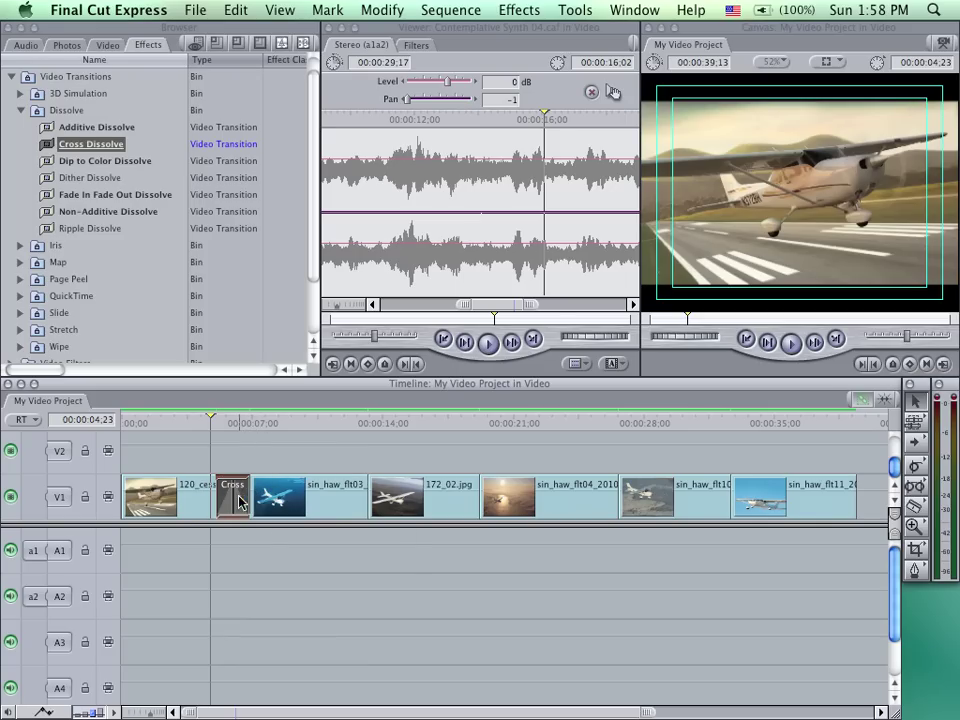
- Set the first Cross Dissolve's duration to 00:00:01;00 and open it in the Viewer
{"action": "right_click", "coordinate": [240, 502]}
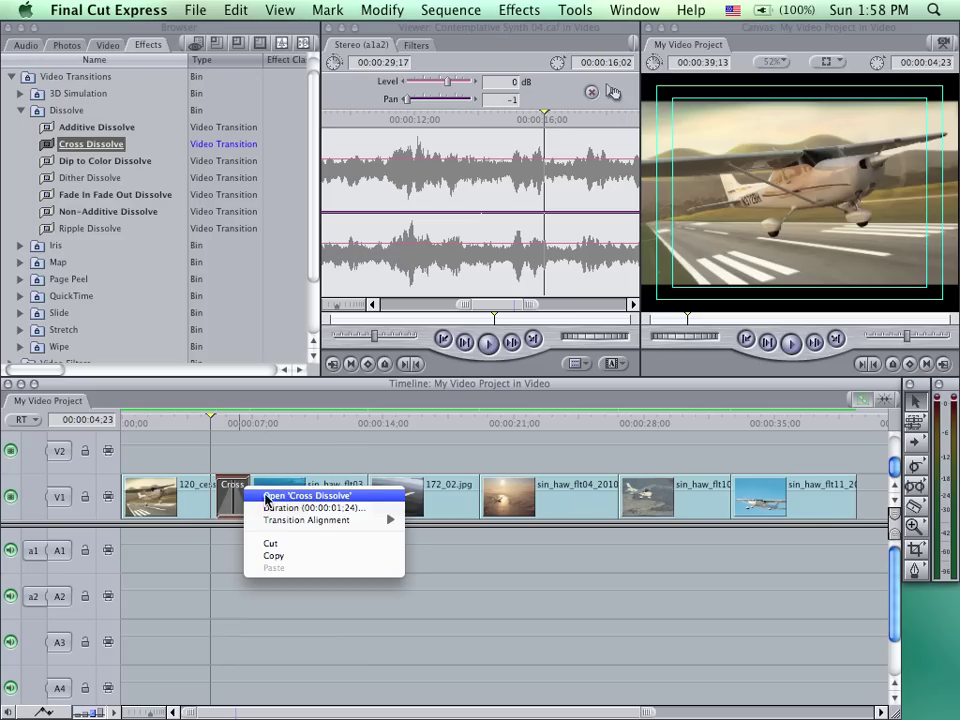
{"action": "left_click", "coordinate": [275, 506]}
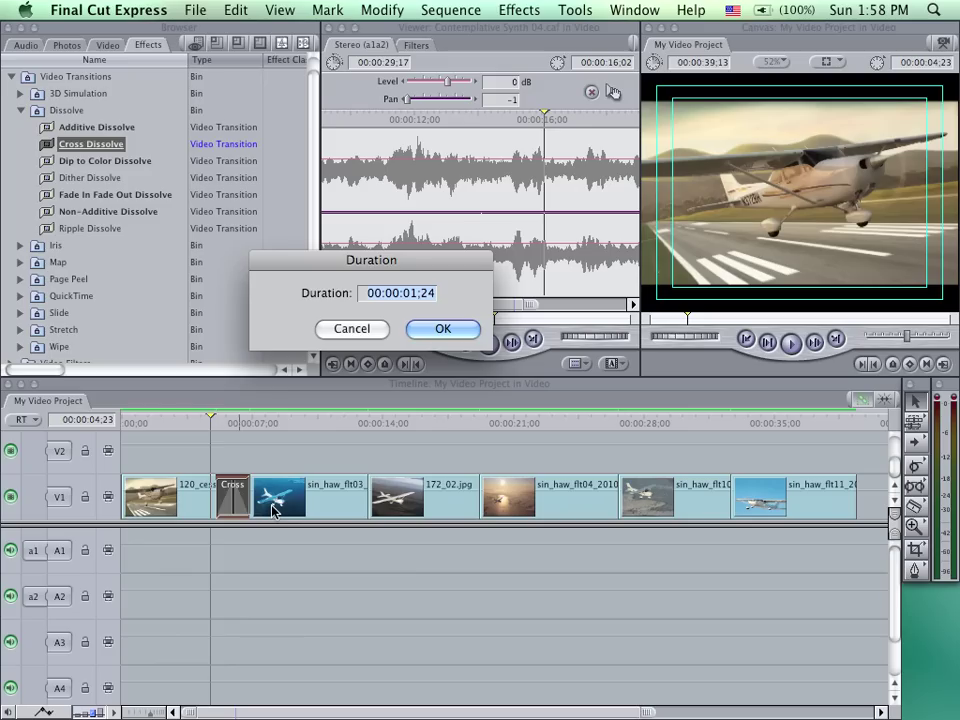
{"action": "type", "text": "0100"}
{"action": "key", "text": "Return"}
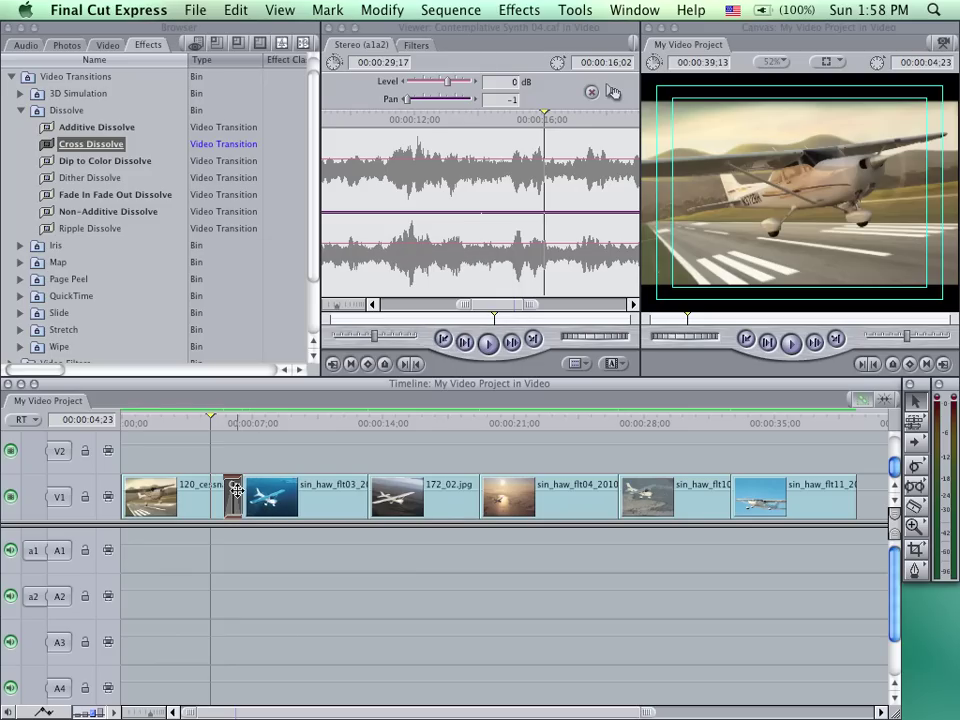
{"action": "double_click", "coordinate": [236, 490]}
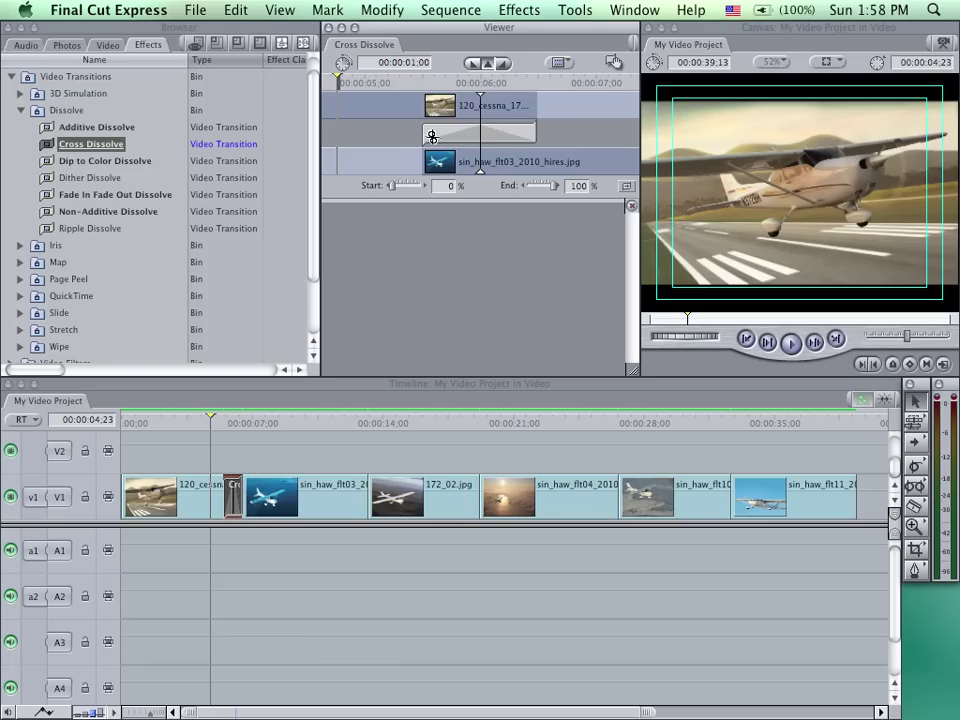
{"action": "mouse_move", "coordinate": [536, 133]}
{"action": "left_mouse_down"}
{"action": "mouse_move", "coordinate": [570, 132]}
{"action": "mouse_move", "coordinate": [536, 138]}
{"action": "left_mouse_up"}
- Place Cross Dissolves on the four remaining V1 cuts, through flt04-flt10 and flt10-flt11
{"action": "left_click_drag", "start_coordinate": [46, 143], "coordinate": [366, 490]}
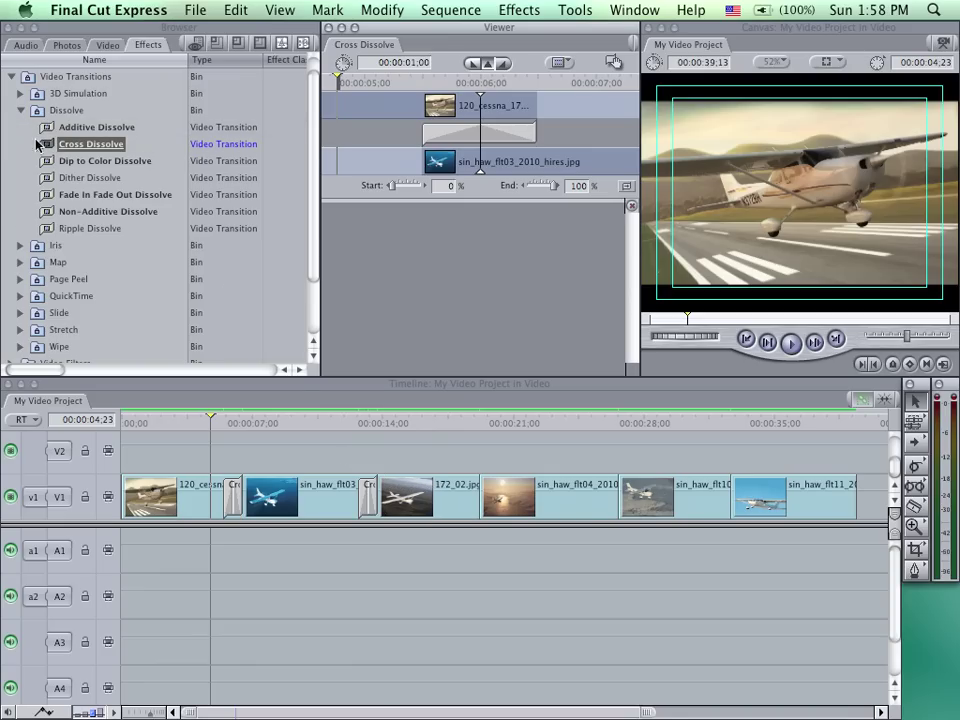
{"action": "left_click_drag", "start_coordinate": [37, 144], "coordinate": [480, 497]}
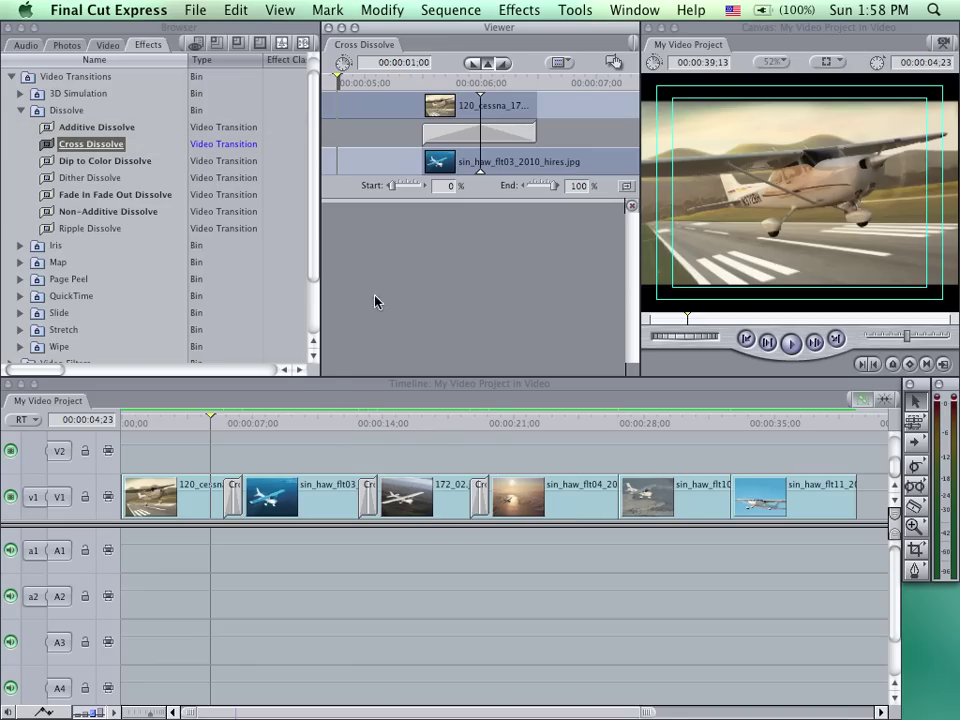
{"action": "left_click_drag", "start_coordinate": [40, 140], "coordinate": [615, 500]}
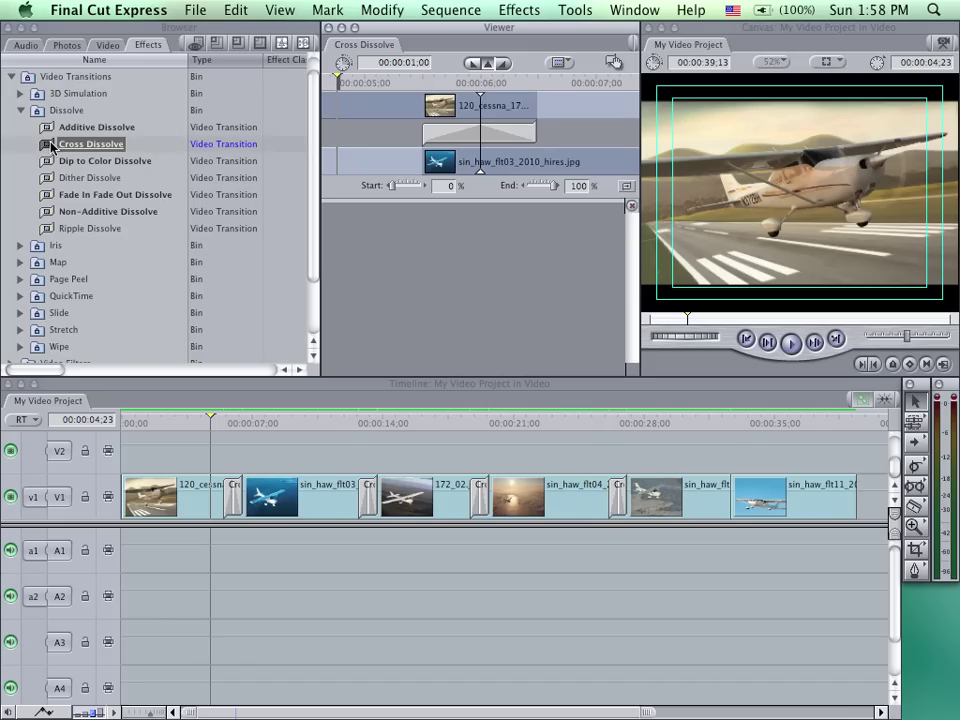
{"action": "left_click_drag", "start_coordinate": [296, 247], "coordinate": [724, 498]}
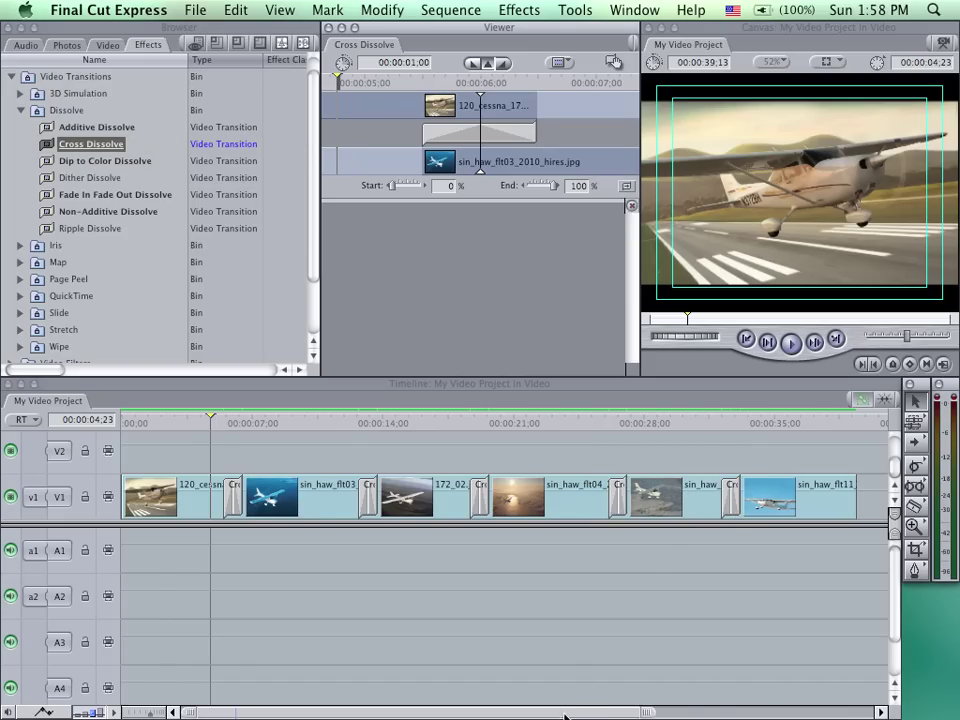
{"action": "left_click_drag", "start_coordinate": [566, 712], "coordinate": [722, 714]}
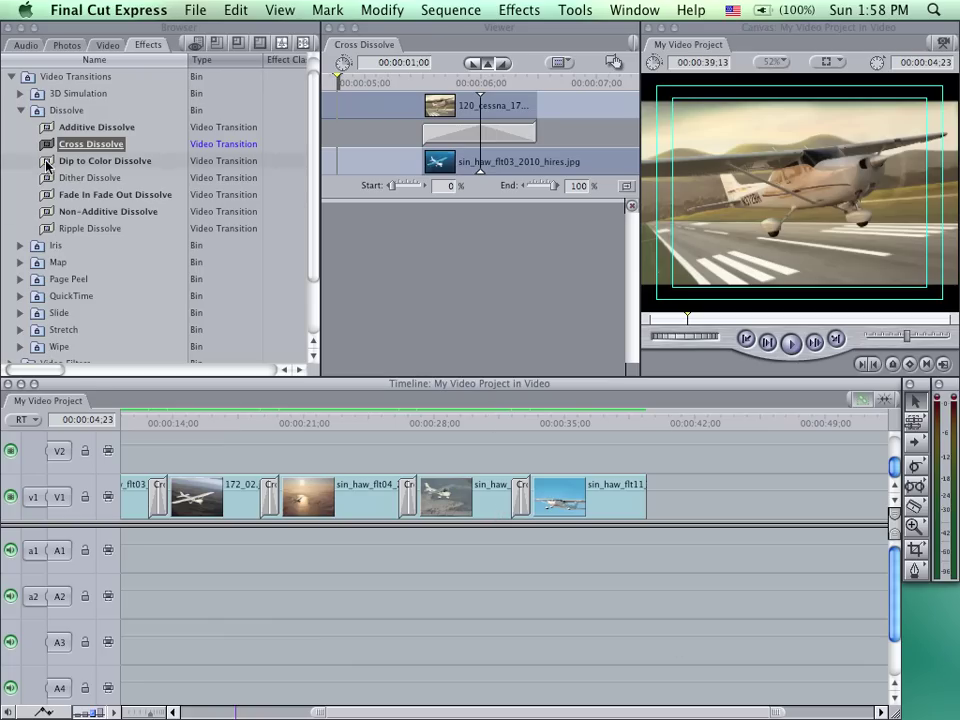
- Add a Dip to Color Dissolve at the end of sin_haw_flt11 and show its settings in the Viewer
{"action": "left_click", "coordinate": [46, 163]}
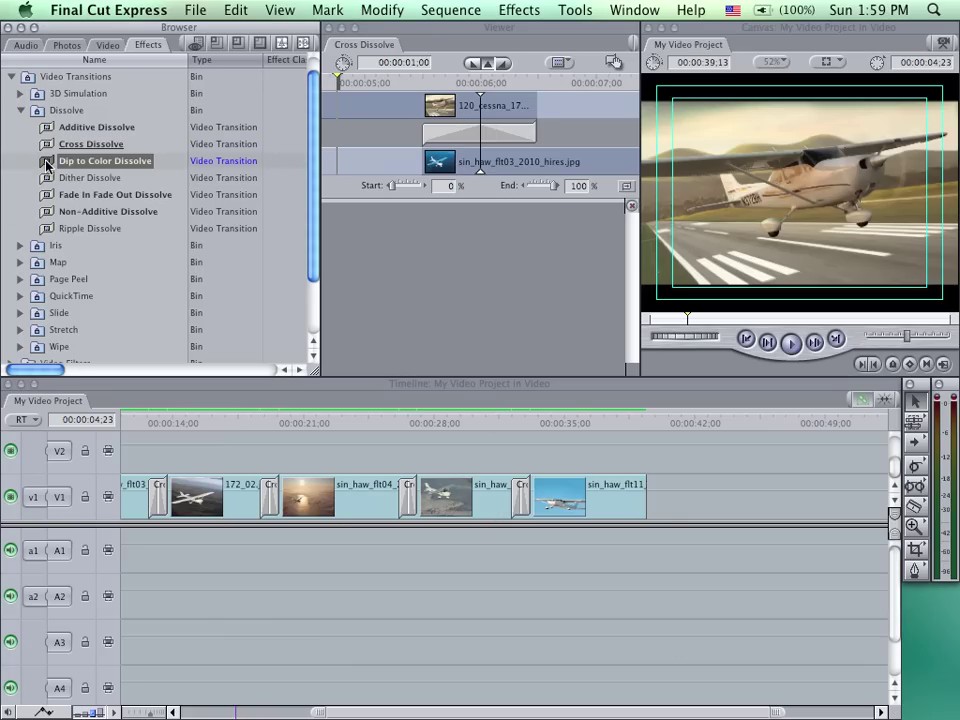
{"action": "left_click_drag", "start_coordinate": [46, 163], "coordinate": [649, 502]}
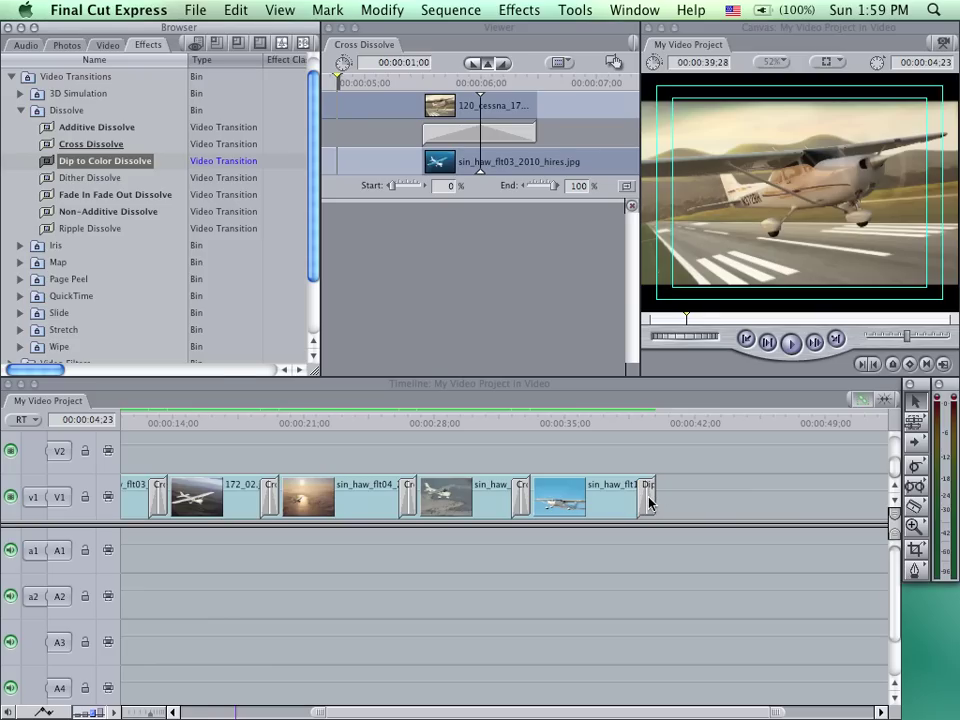
{"action": "double_click", "coordinate": [650, 500]}
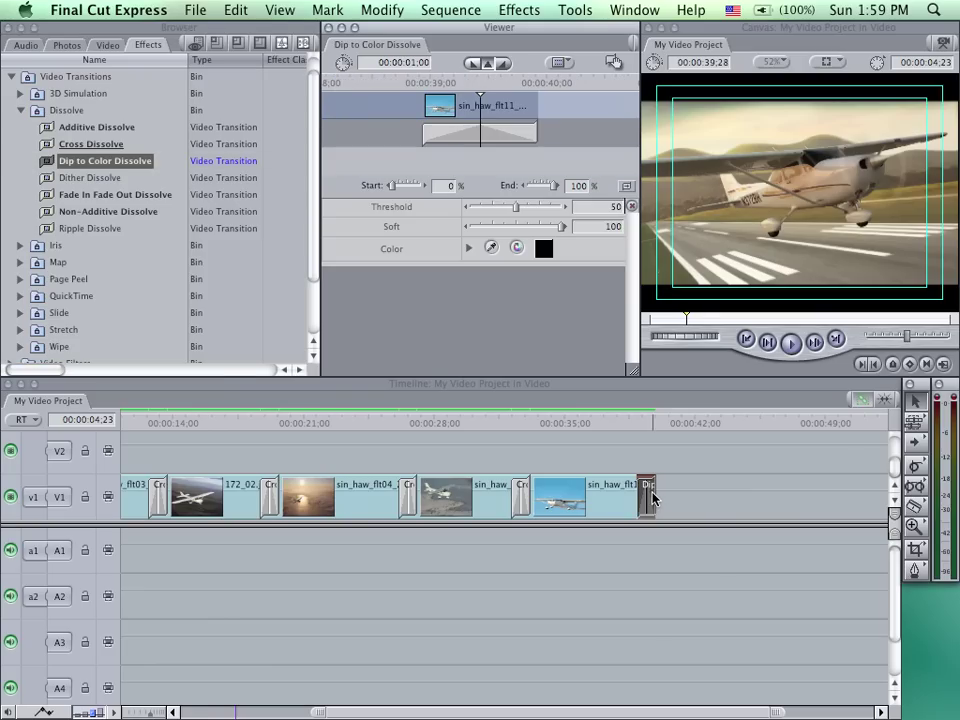